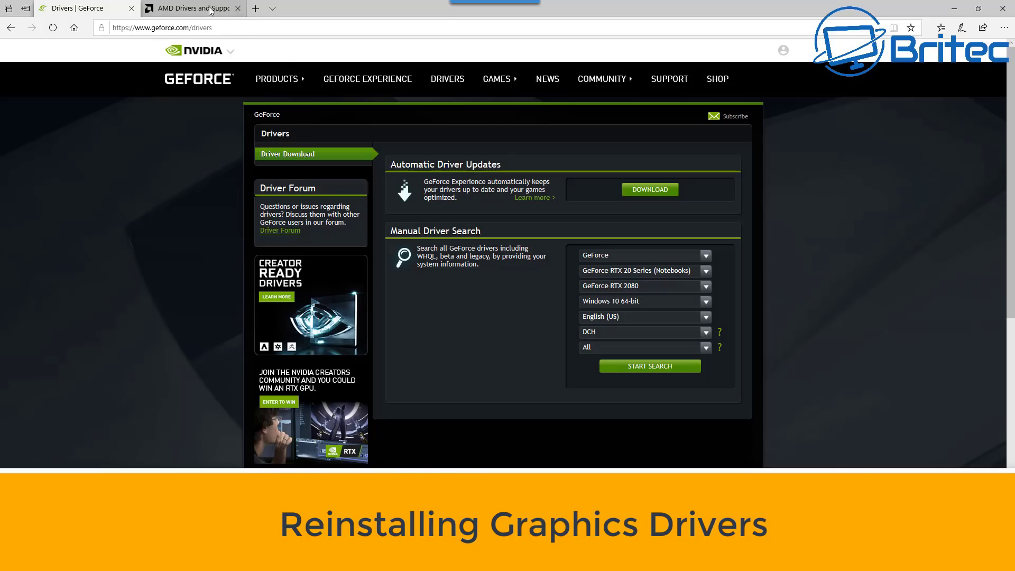
Step: Switch Edge to the AMD Drivers and Support tab
left_click(193, 8)
mouse_move(210, 85)
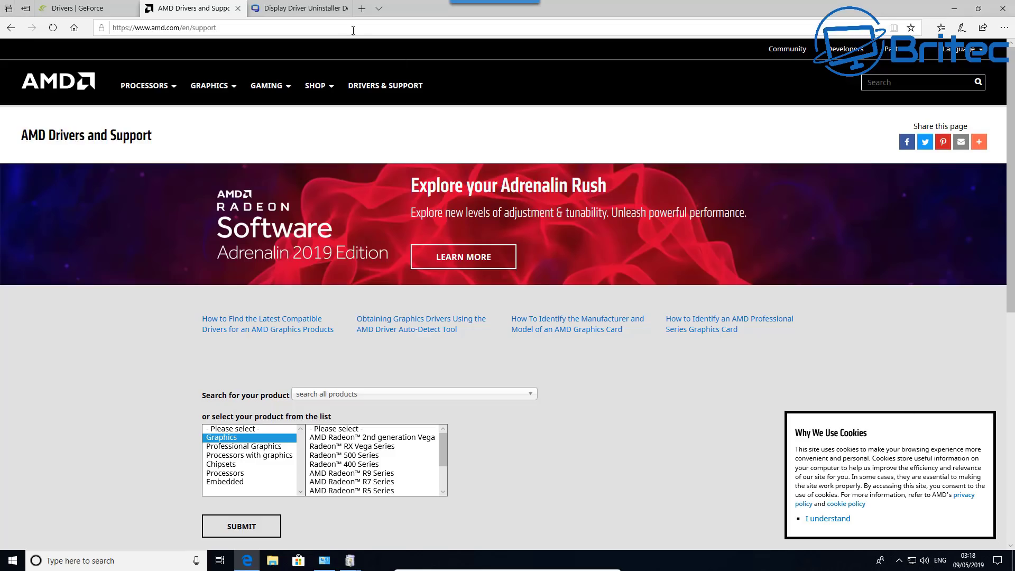
Step: View the Display Driver Uninstaller page, accept its privacy notice, and scroll to the download locations
left_click(300, 9)
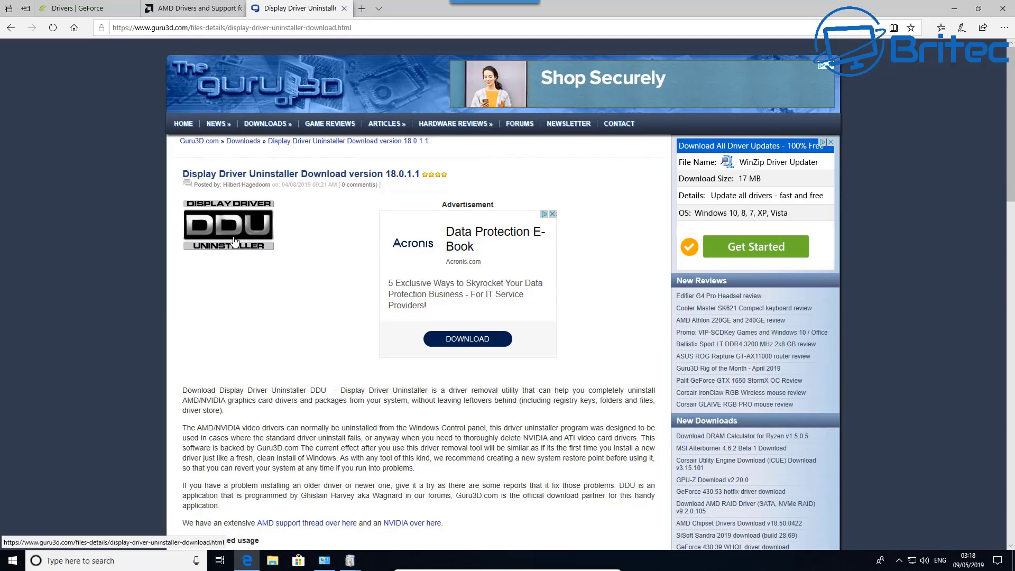
scroll(234, 241, "down", 6)
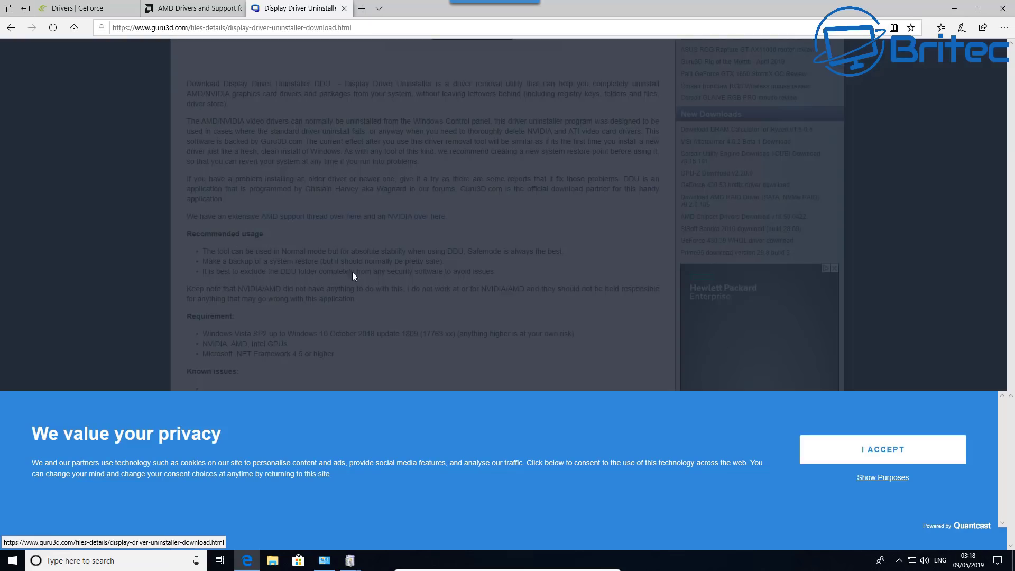
left_click(892, 463)
scroll(544, 383, "down", 10)
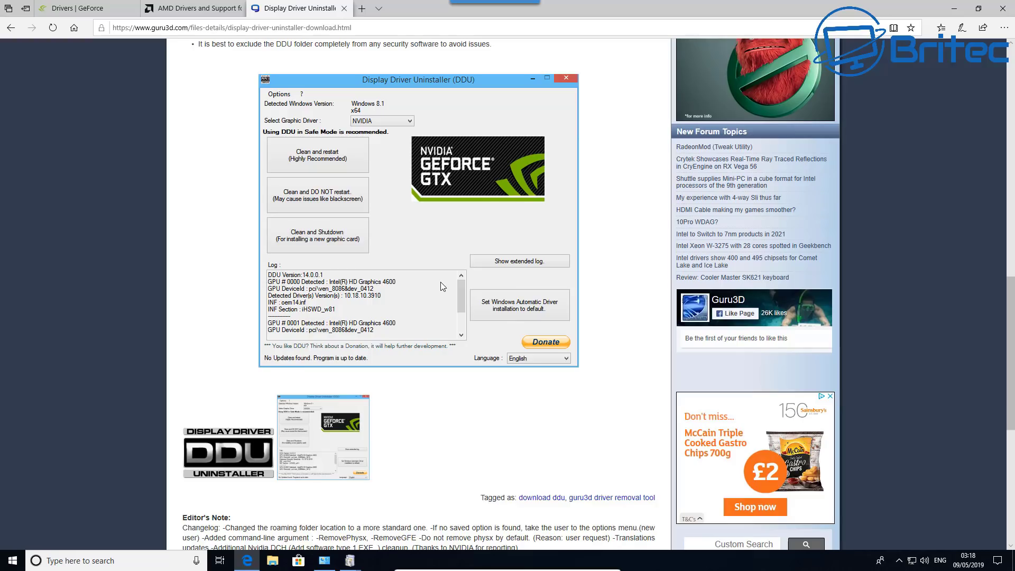
scroll(443, 285, "down", 4)
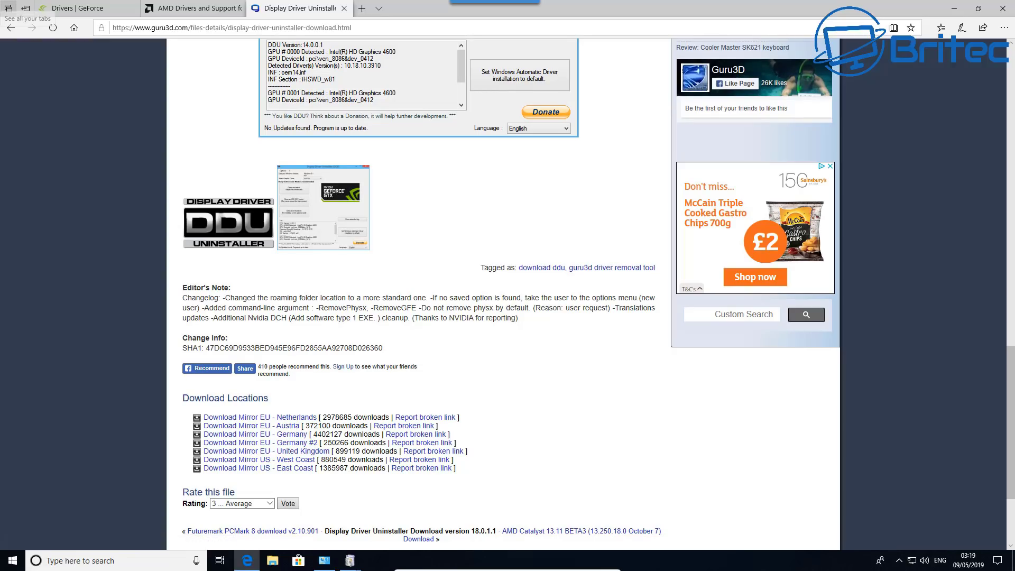
Step: Go to the AMD Drivers and Support tab, then back to the Drivers | GeForce tab
left_click(189, 14)
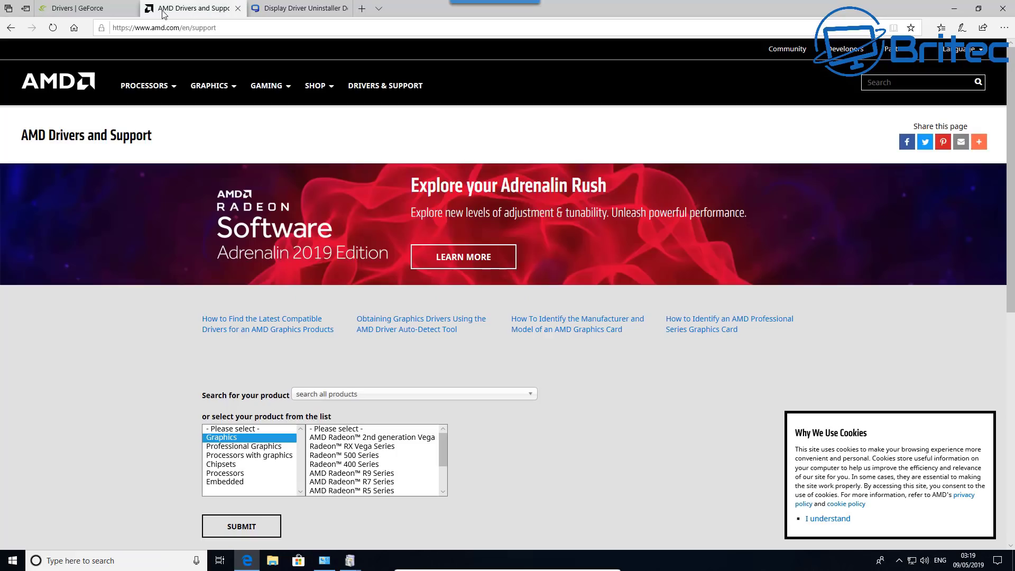
left_click(92, 15)
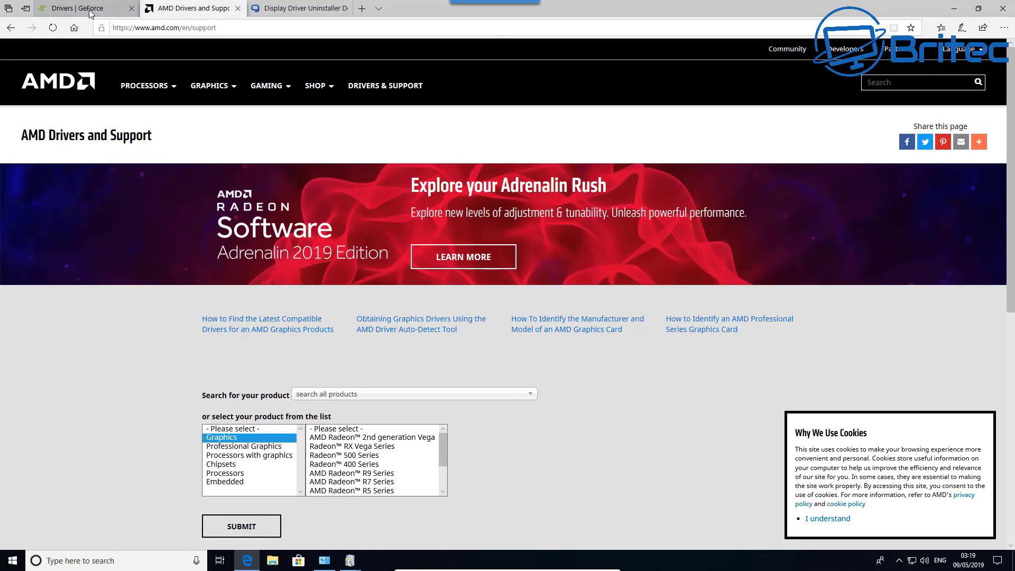
mouse_move(339, 109)
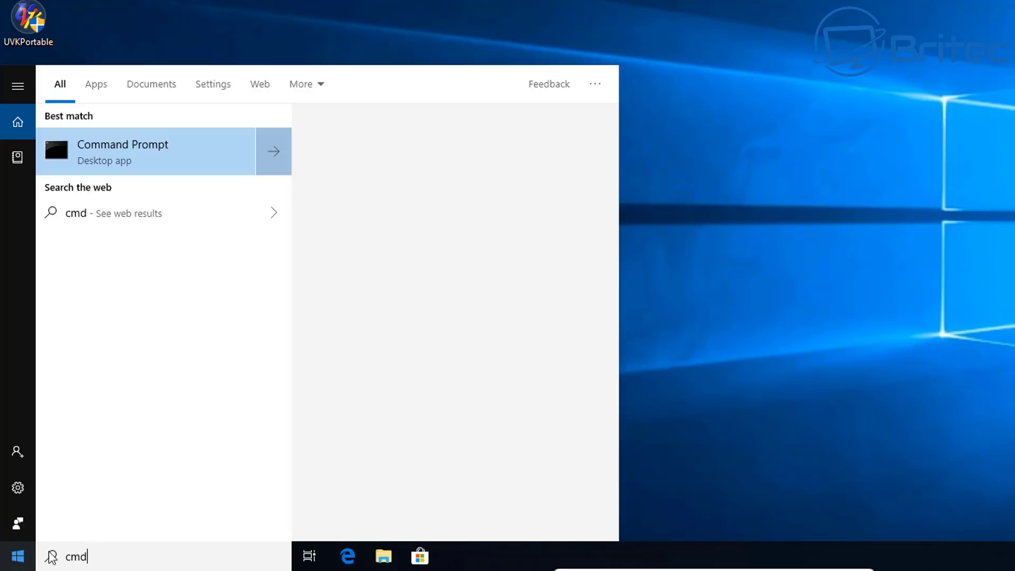
Step: Run sfc /scannow in a Command Prompt launched as administrator
right_click(116, 158)
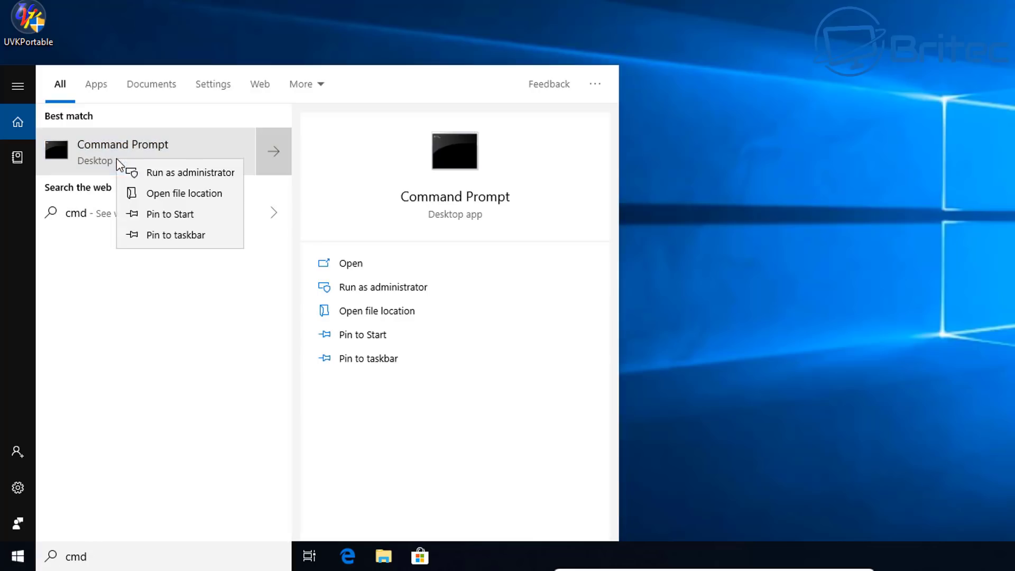
left_click(158, 170)
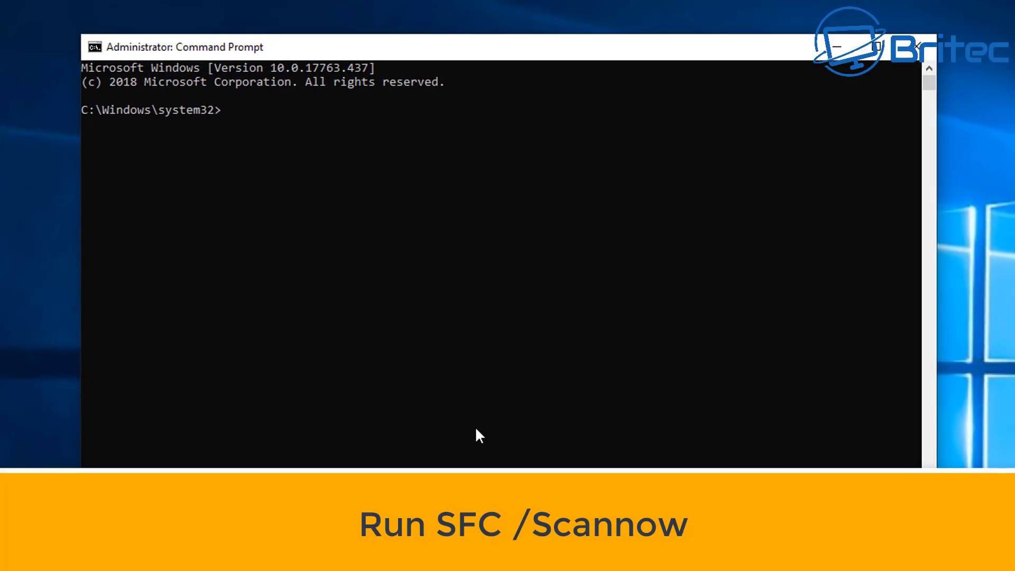
type("sfc /scannow")
key("Return")
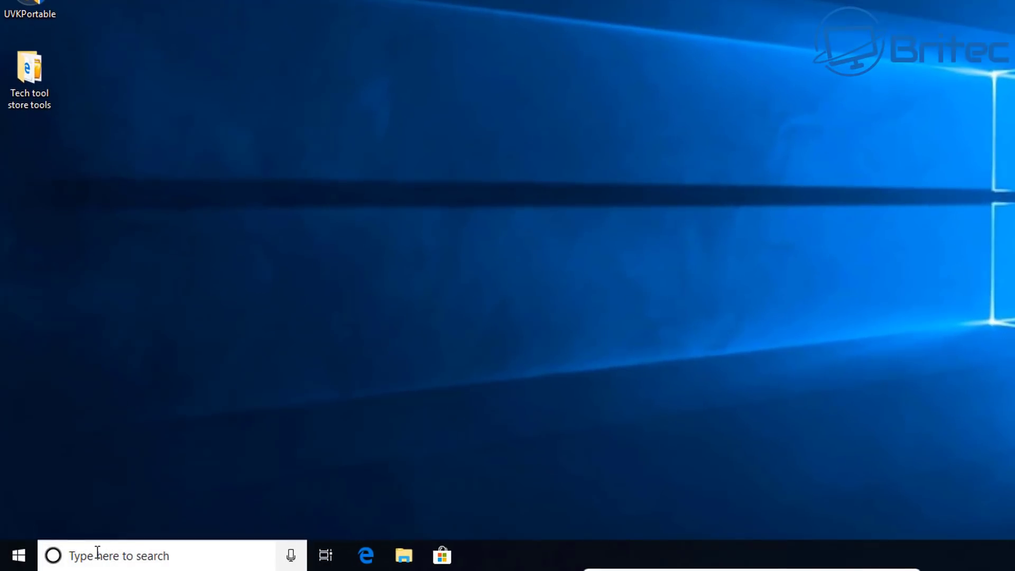
Step: Search for cmd and launch Command Prompt as administrator, approving the UAC prompt
left_click(97, 552)
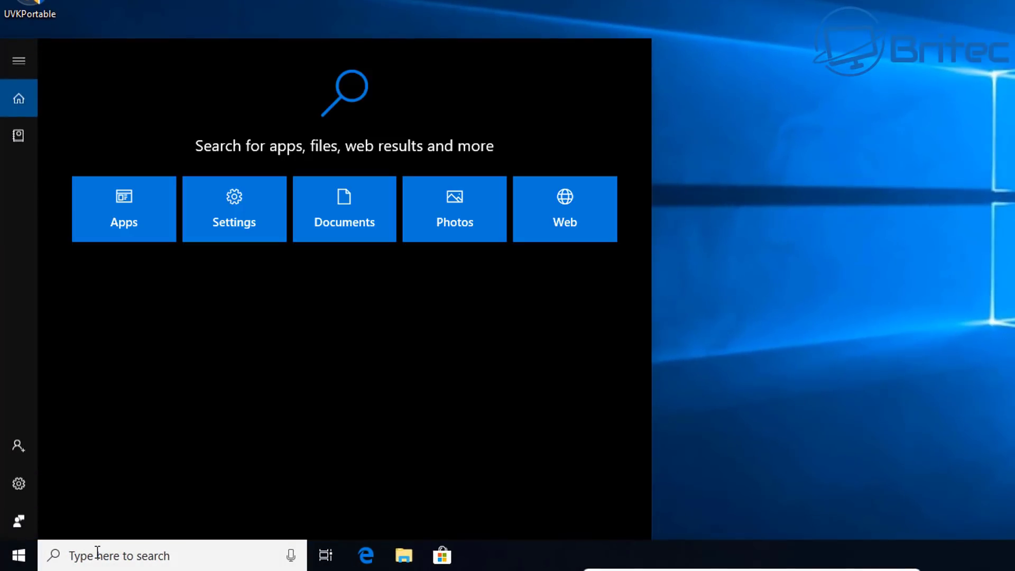
type("cmd")
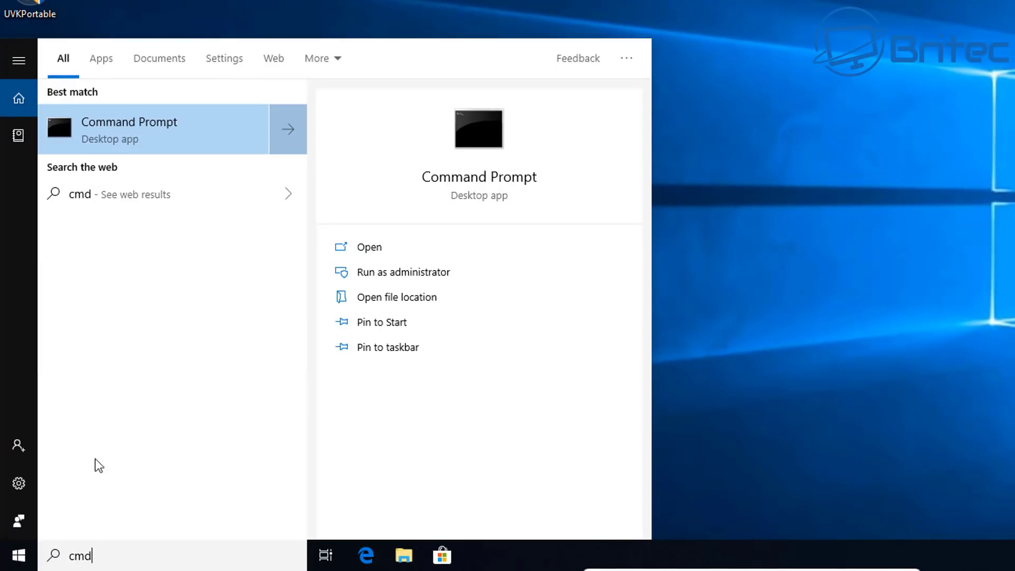
right_click(133, 127)
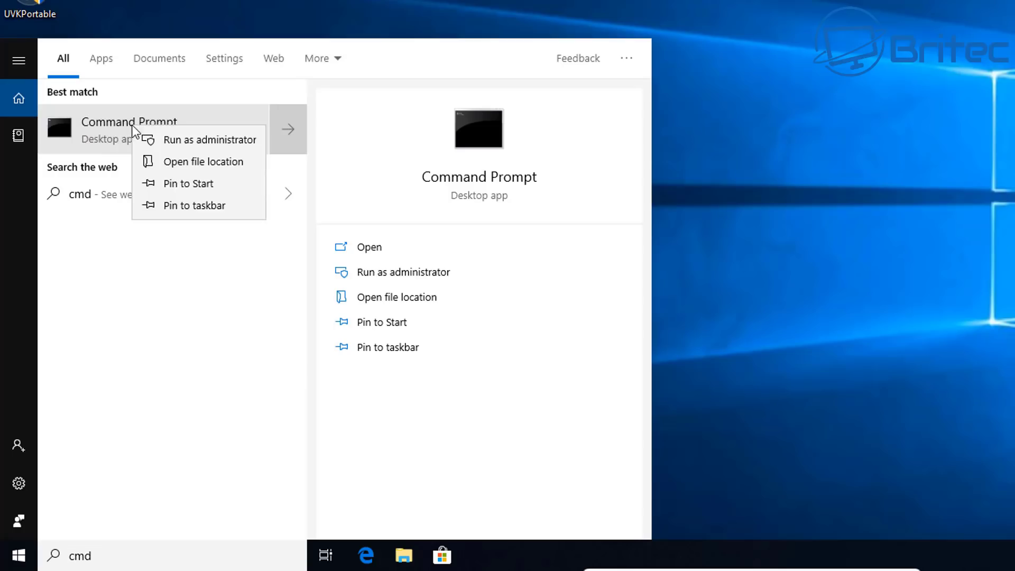
left_click(167, 139)
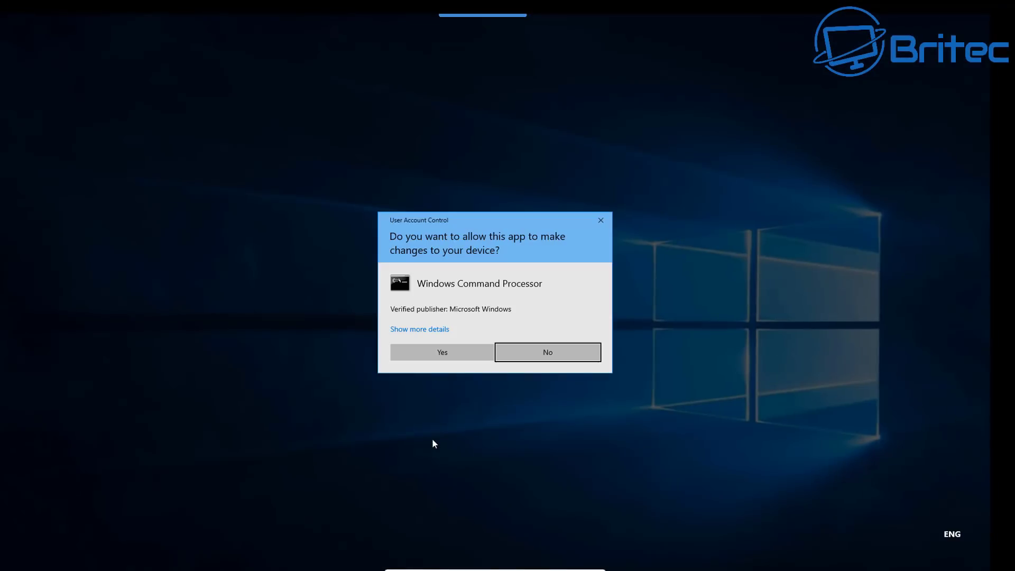
left_click(461, 351)
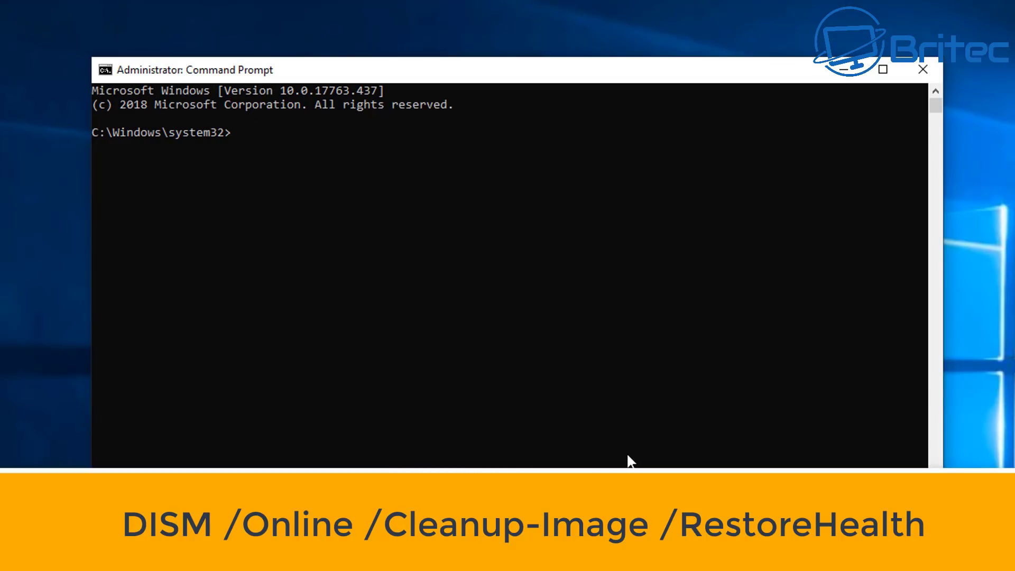
Step: Run dism /online /cleanup-image /restorehealth
type("dism /online /clea")
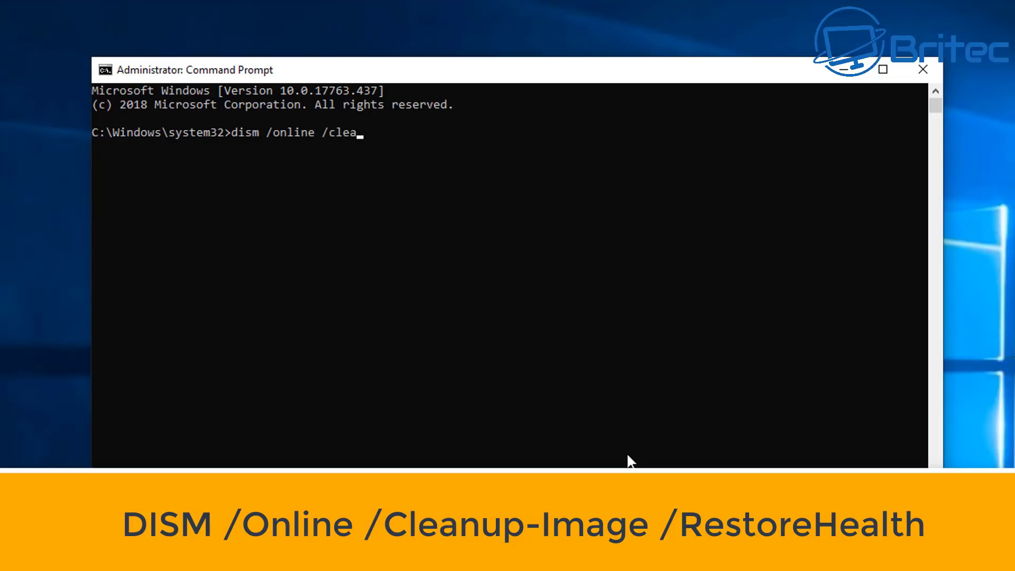
type("nup-image")
type("/restore")
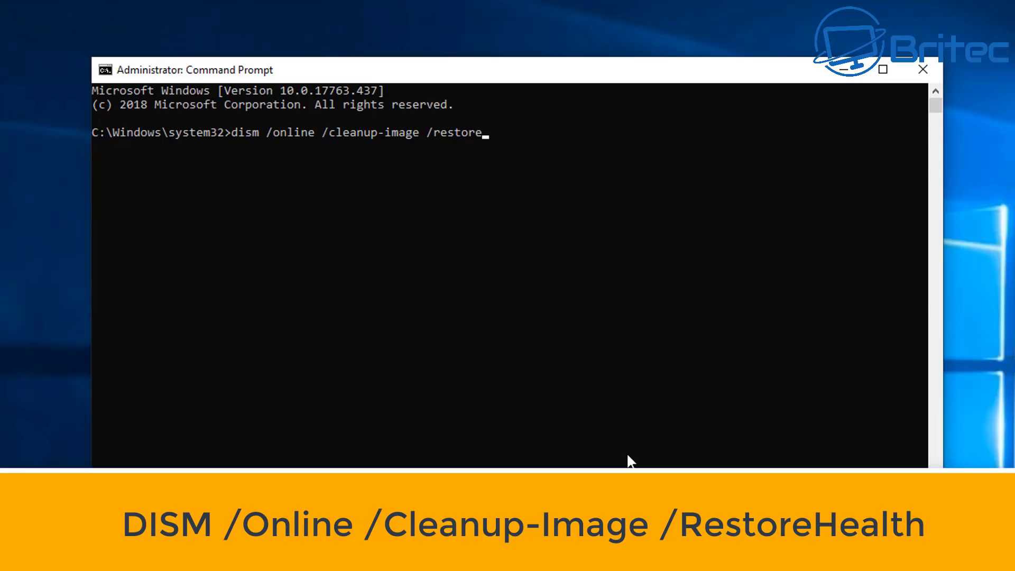
type("health")
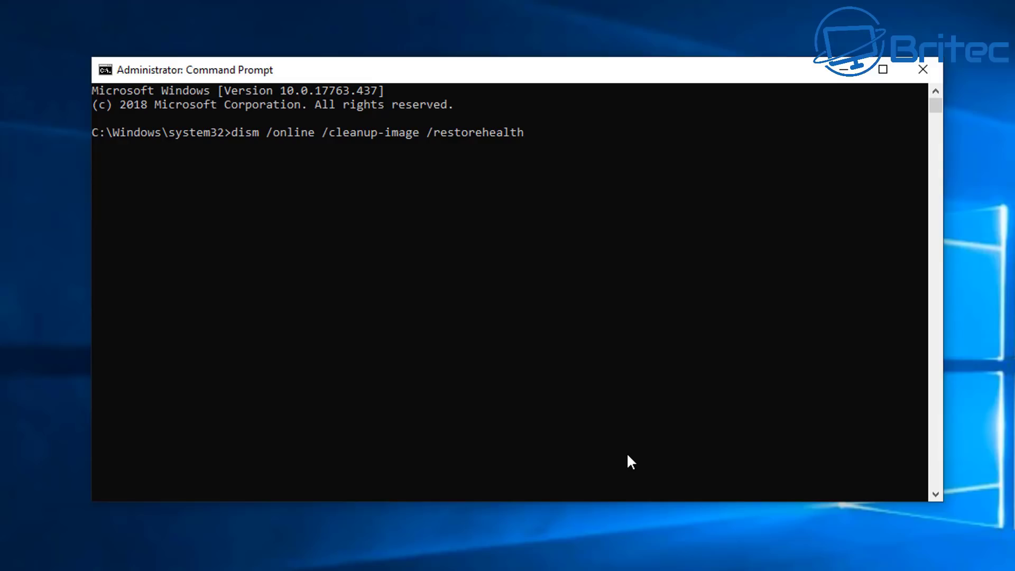
key("Return")
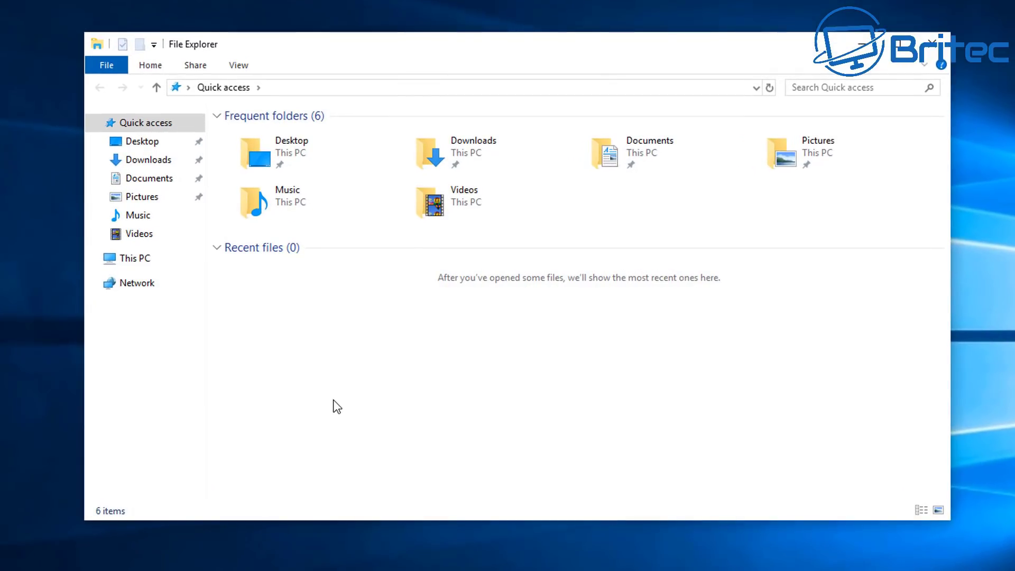
Step: Browse from This PC into C:\Windows\System32 and scroll down to azroleui.dll
left_click(131, 259)
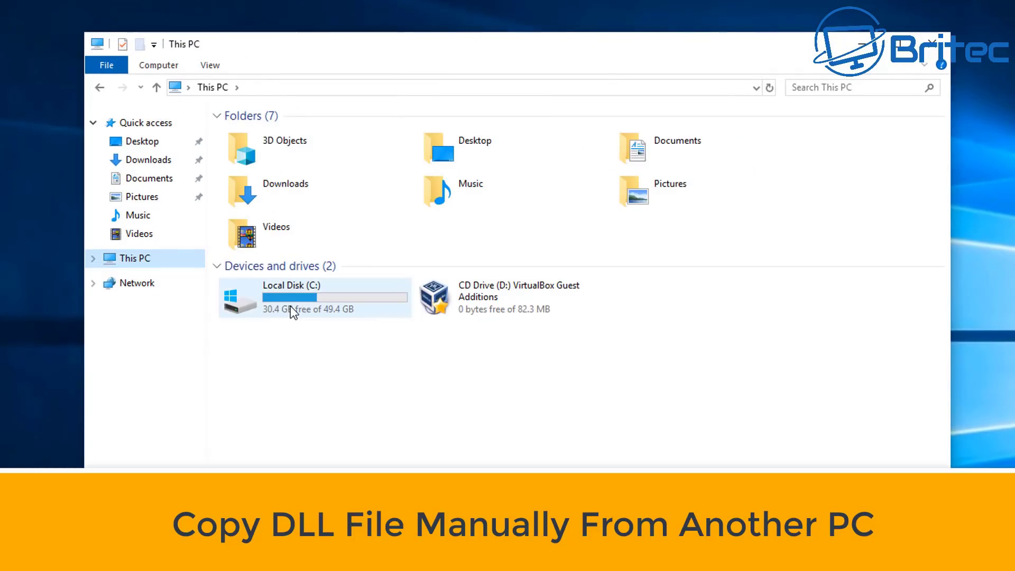
double_click(291, 306)
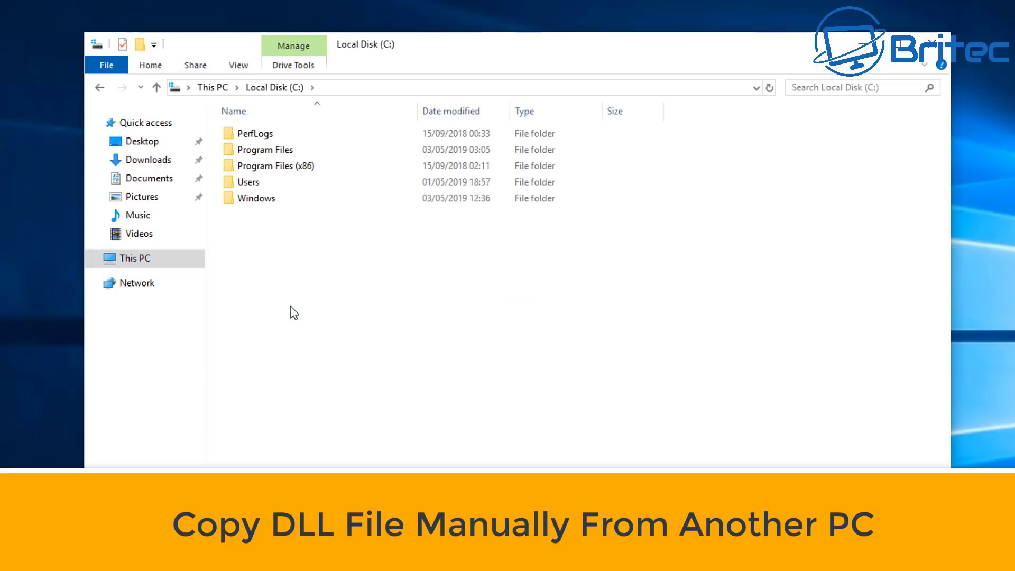
double_click(257, 198)
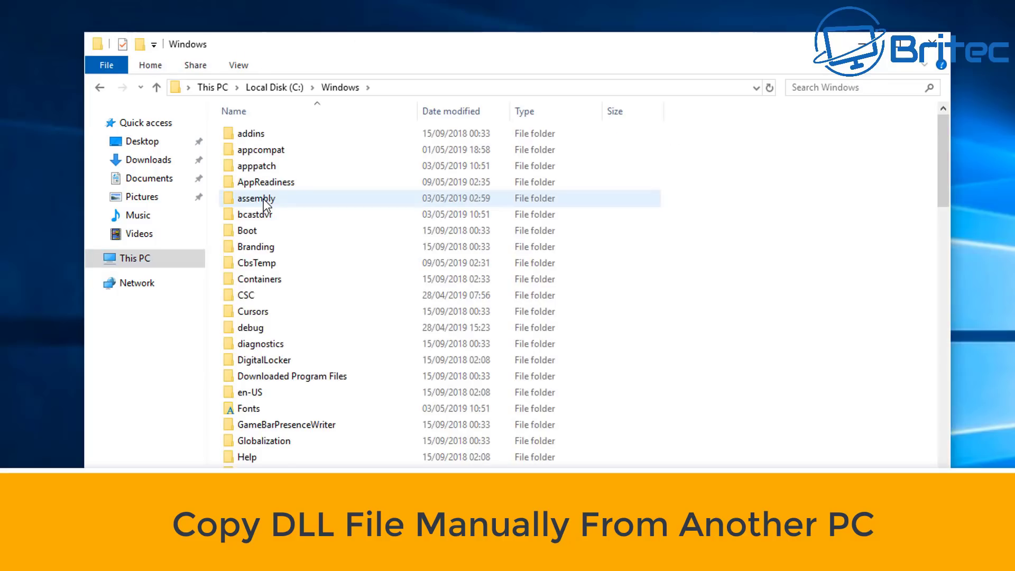
scroll(286, 381, "down", 1)
scroll(285, 381, "down", 11)
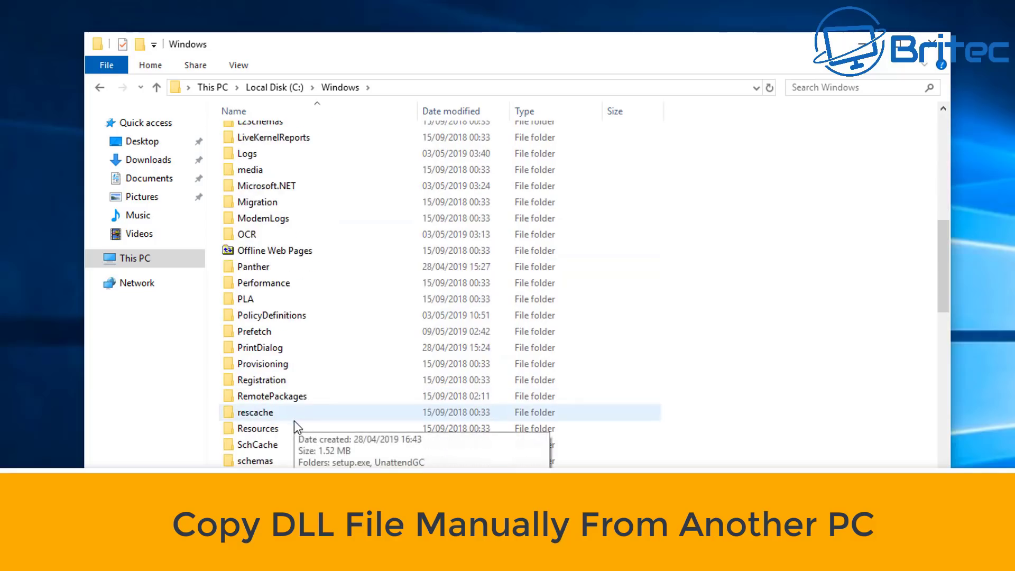
scroll(289, 439, "down", 7)
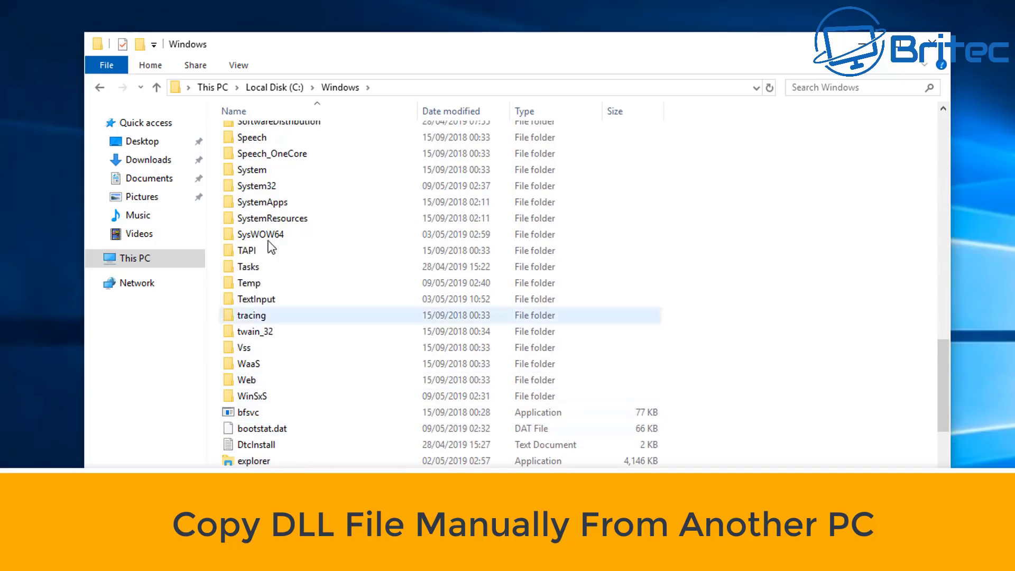
double_click(270, 182)
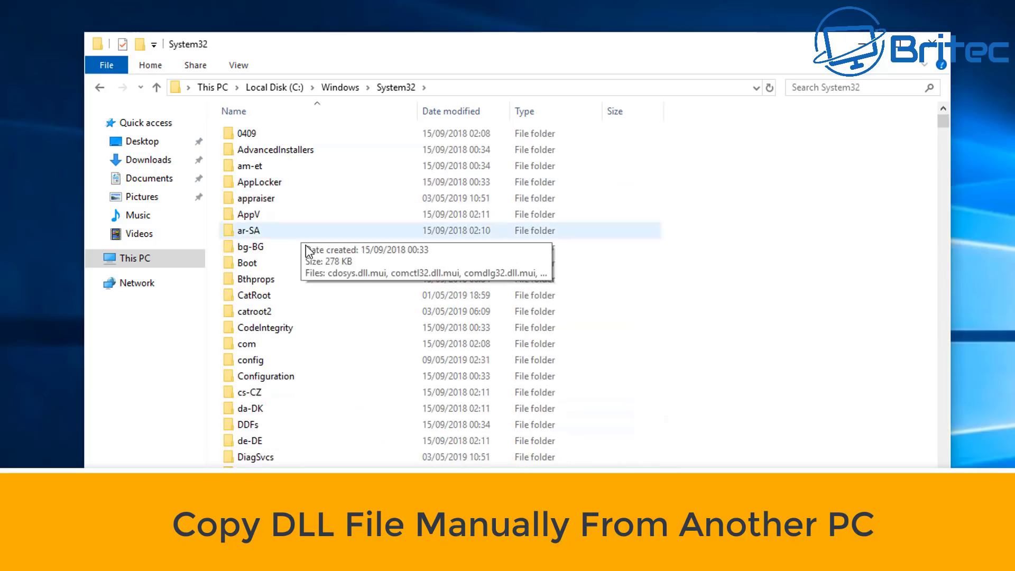
scroll(307, 257, "down", 1)
scroll(308, 267, "down", 5)
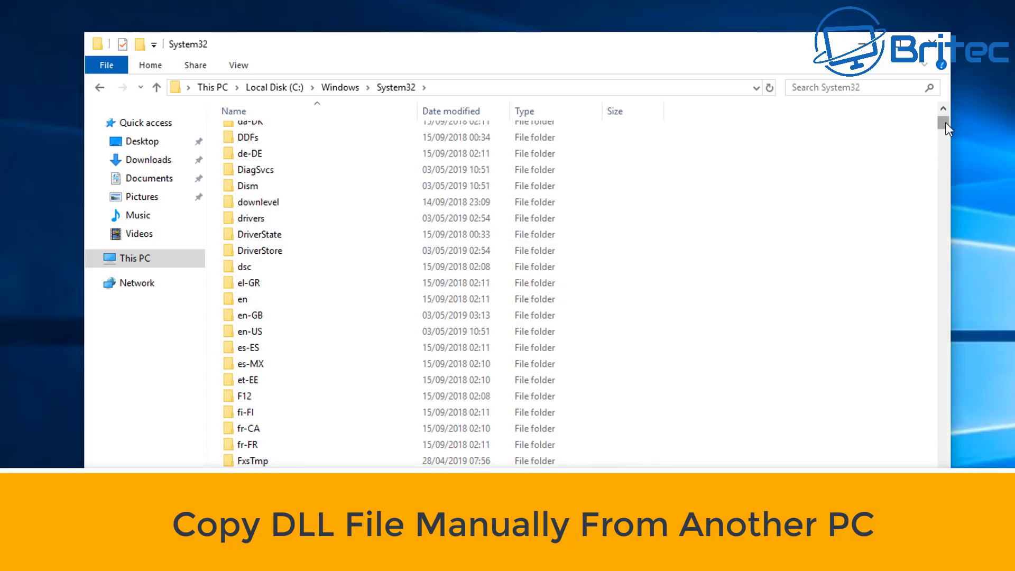
left_click_drag(947, 123, 947, 144)
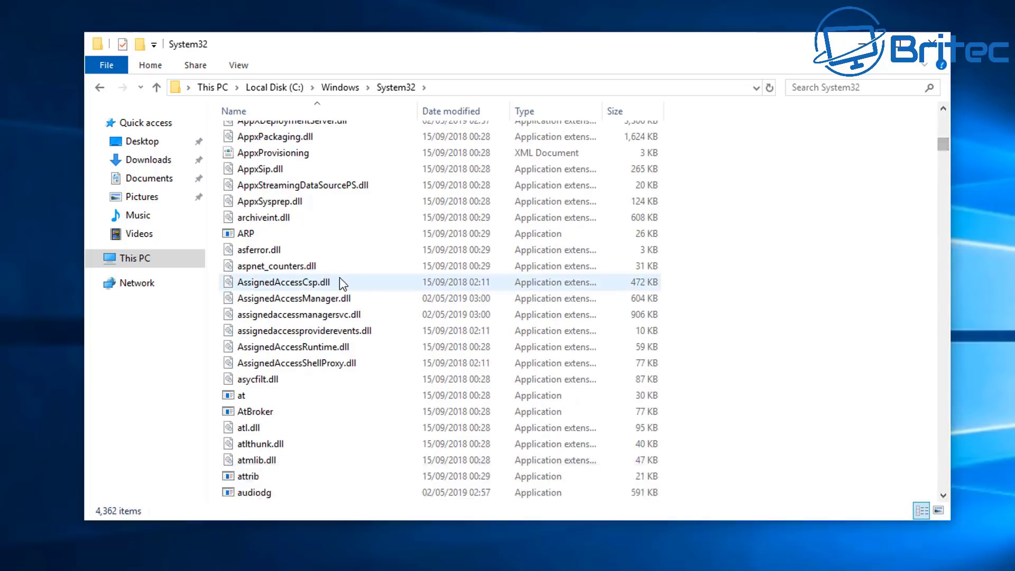
scroll(306, 233, "up", 3)
scroll(292, 354, "down", 6)
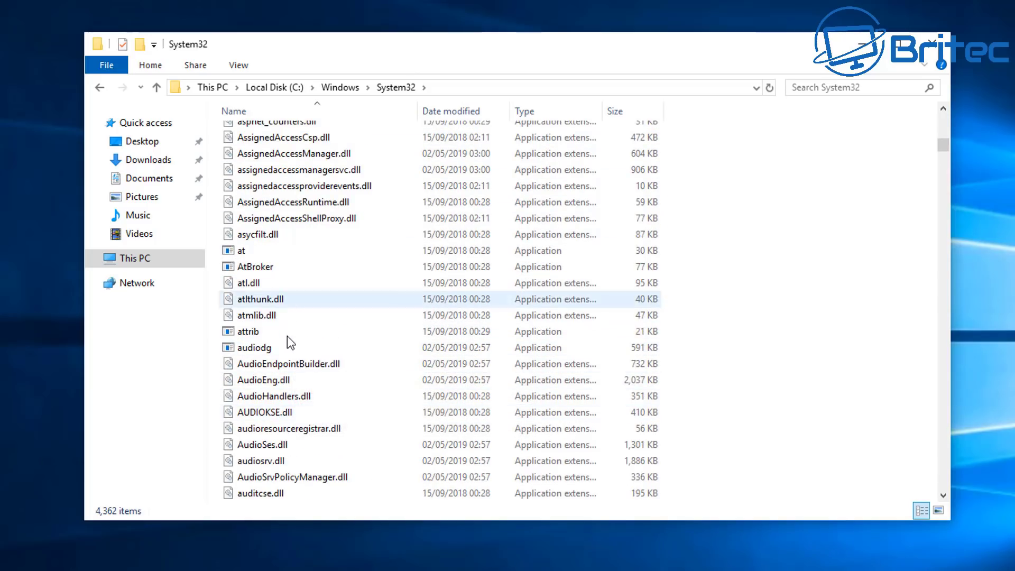
scroll(289, 479, "down", 4)
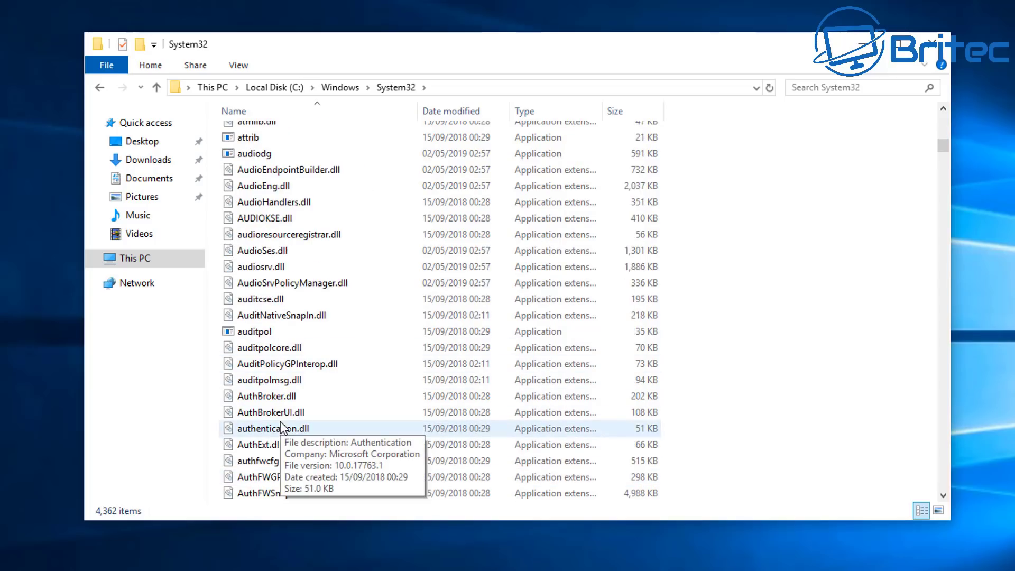
scroll(283, 428, "down", 4)
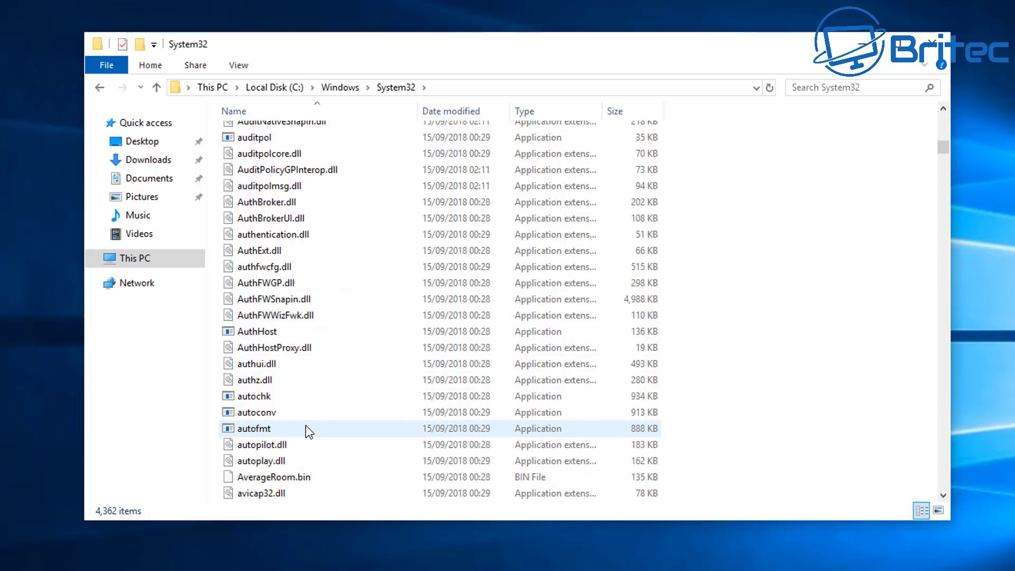
scroll(306, 428, "down", 5)
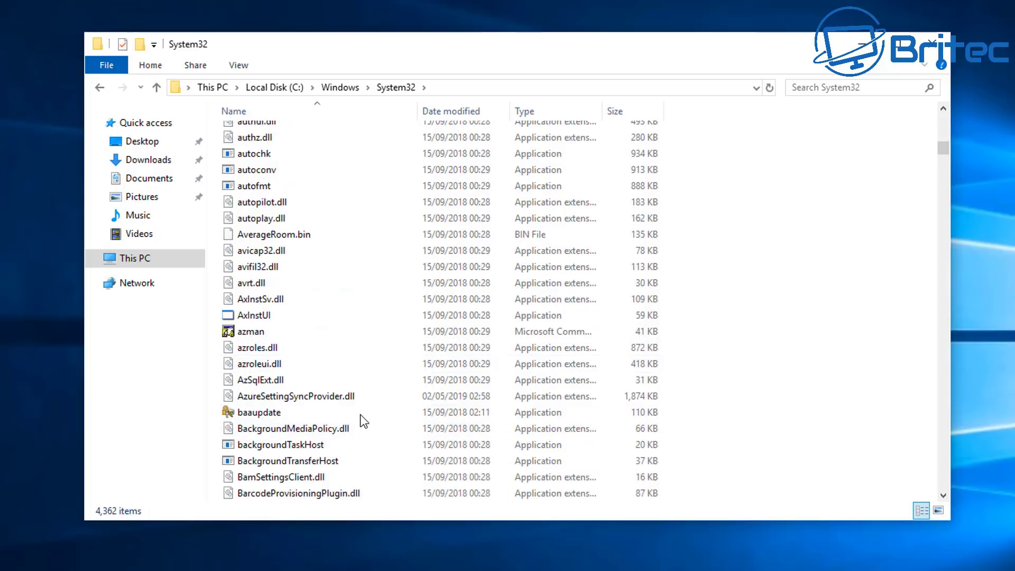
Step: Copy azroleui.dll, paste it onto the desktop, and close the System32 window
left_click(255, 365)
right_click(255, 365)
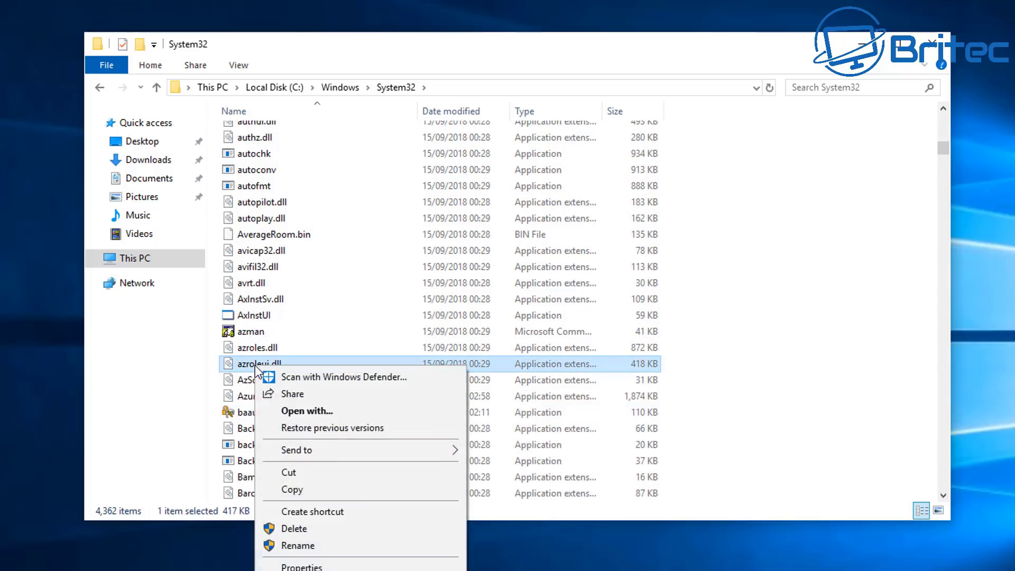
left_click(306, 492)
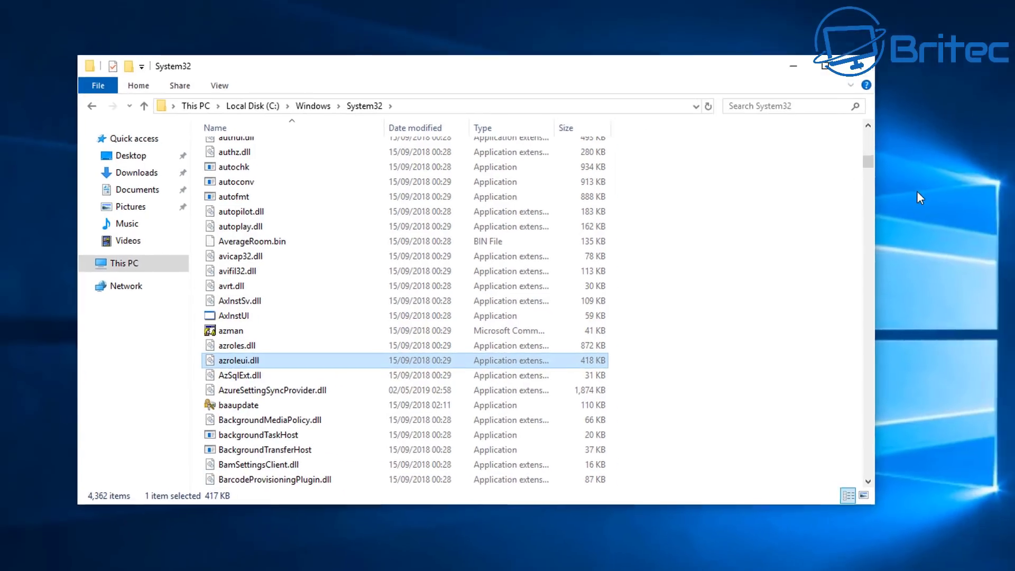
right_click(997, 181)
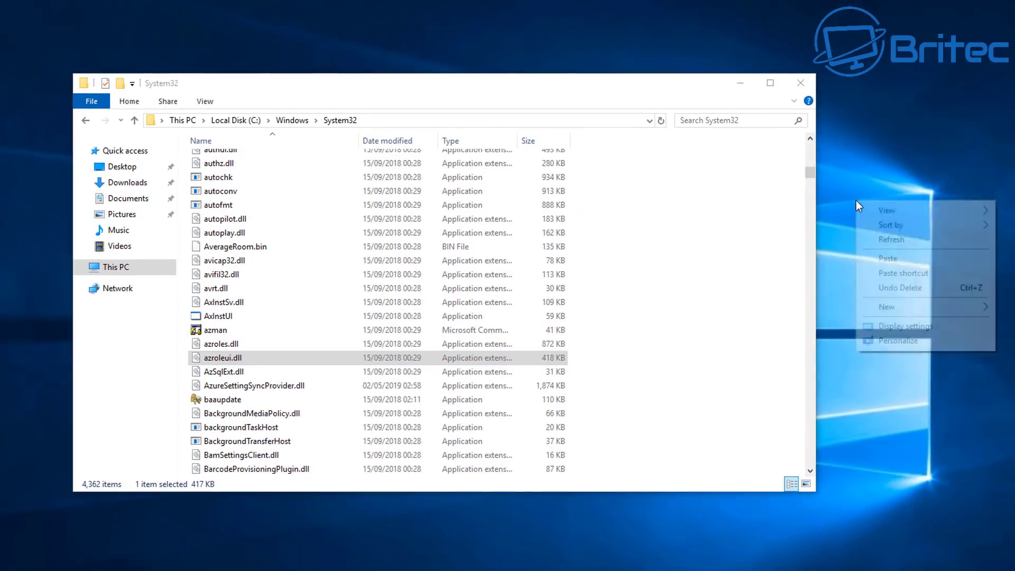
left_click(882, 264)
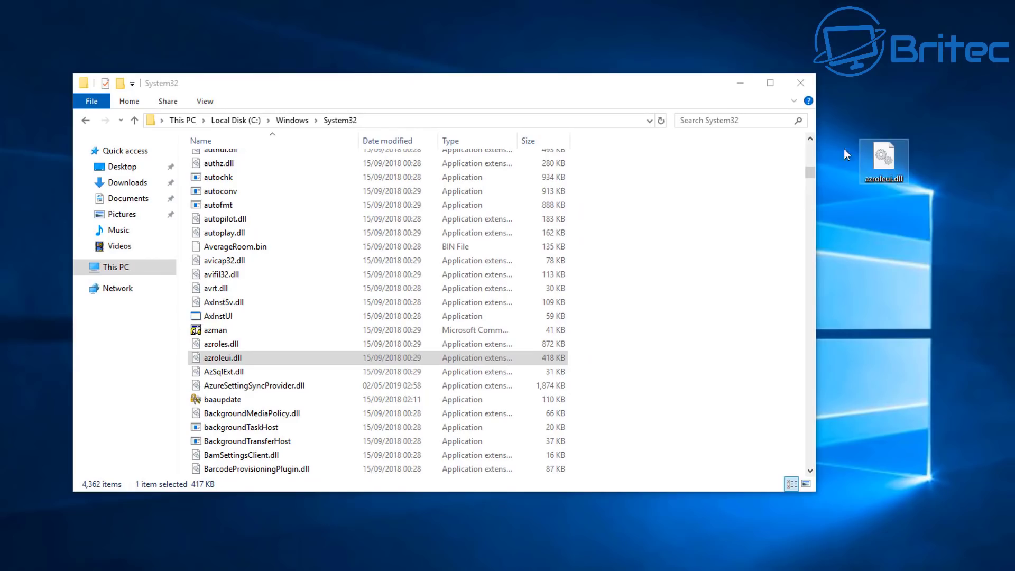
left_click(801, 84)
left_click(801, 85)
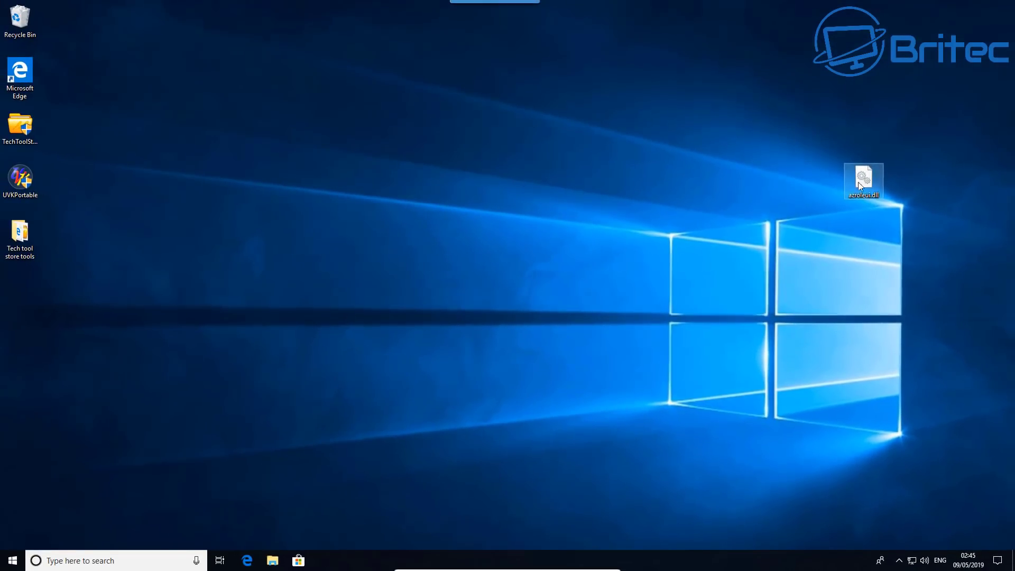
Step: Drag the azroleui.dll copy toward the middle of the desktop
left_click_drag(881, 161, 406, 228)
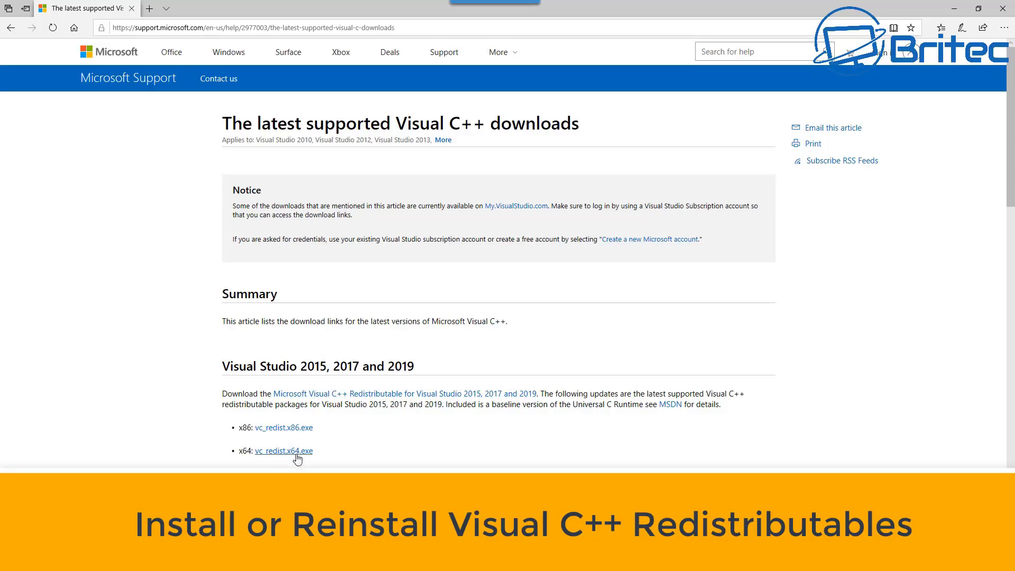
Step: Start downloading vc_redist.x64.exe from the Visual Studio 2015, 2017 and 2019 section
left_click(414, 394)
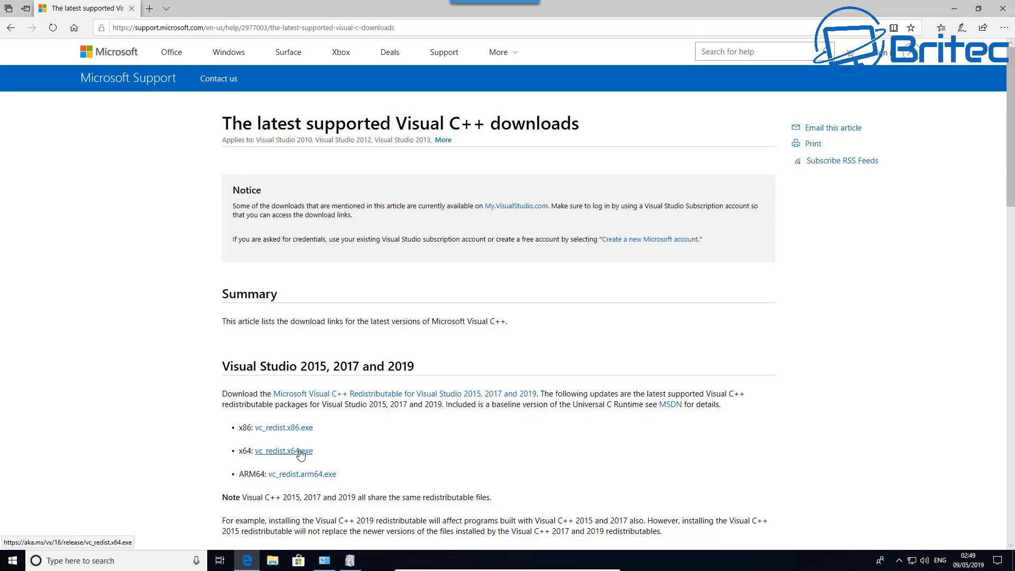
left_click(300, 452)
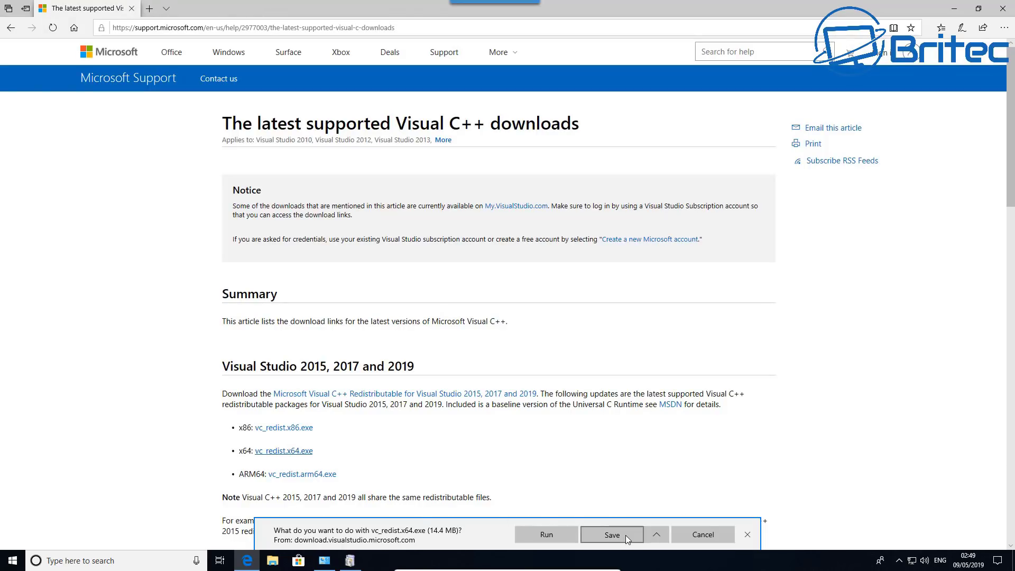
Step: Run vc_redist.x64.exe, accept the license, install with UAC approval, and close the success dialog
left_click(551, 535)
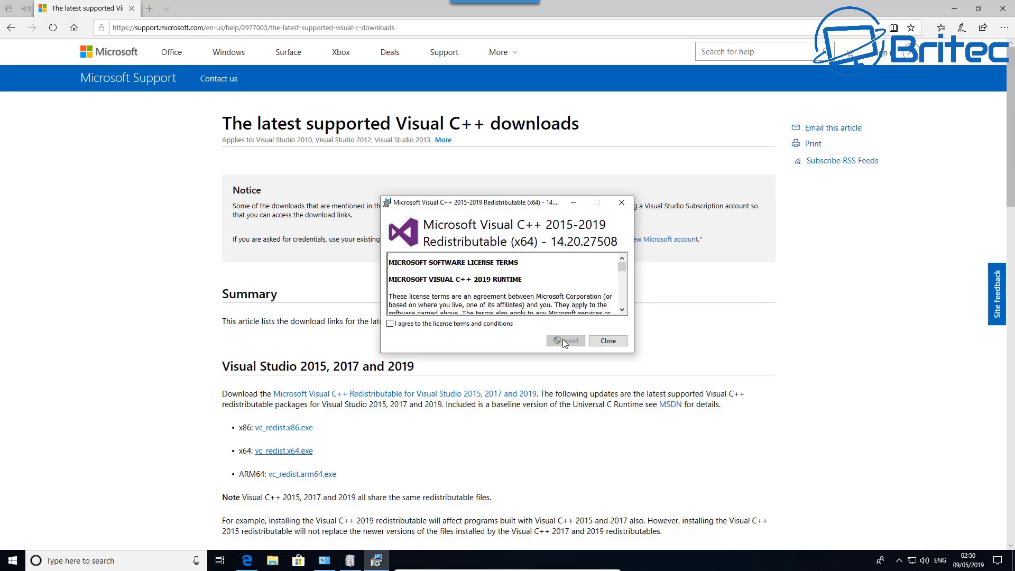
left_click(391, 323)
left_click(565, 341)
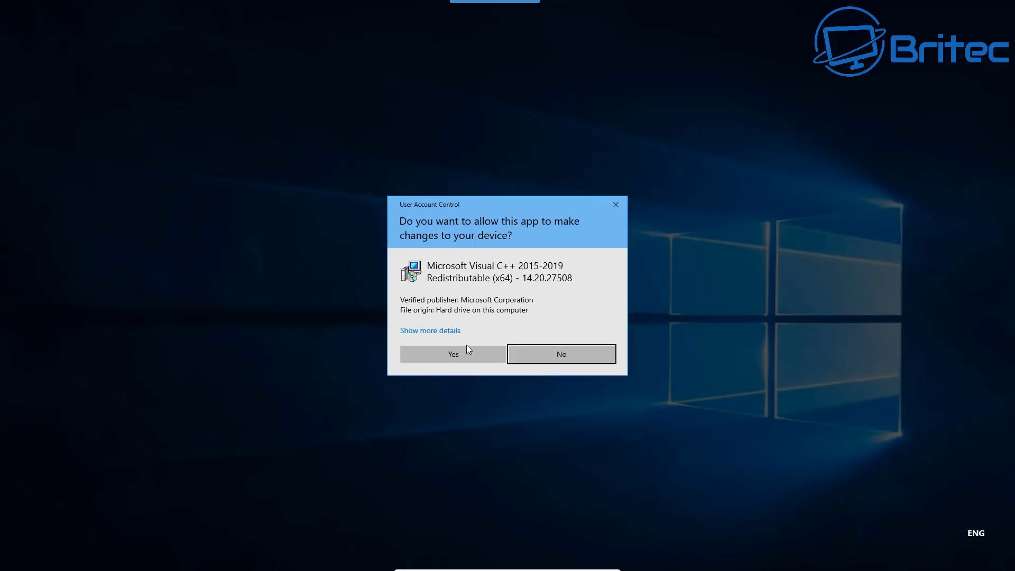
left_click(466, 345)
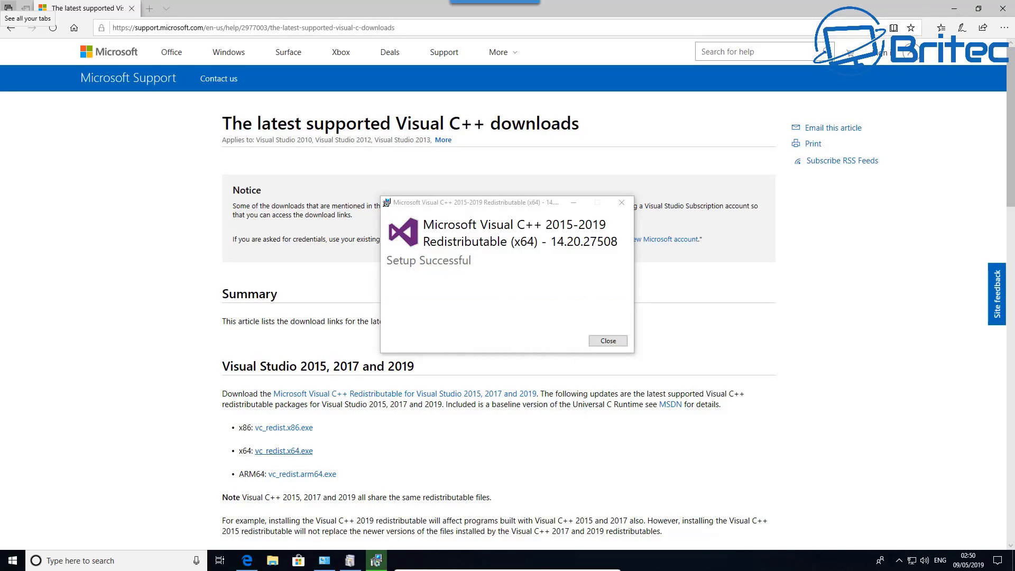
left_click(608, 341)
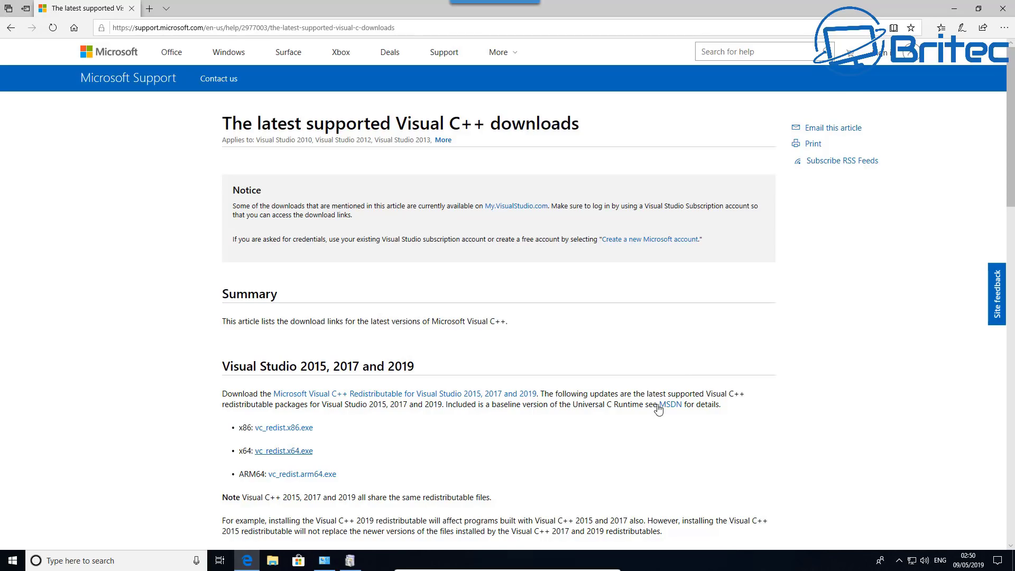
scroll(658, 410, "down", 5)
scroll(659, 410, "down", 1)
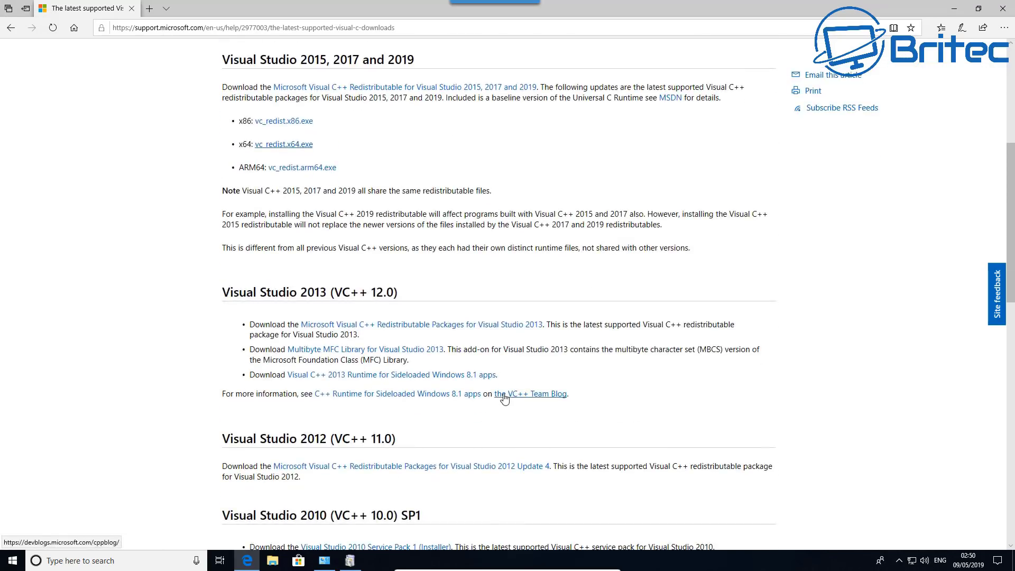
scroll(505, 398, "down", 4)
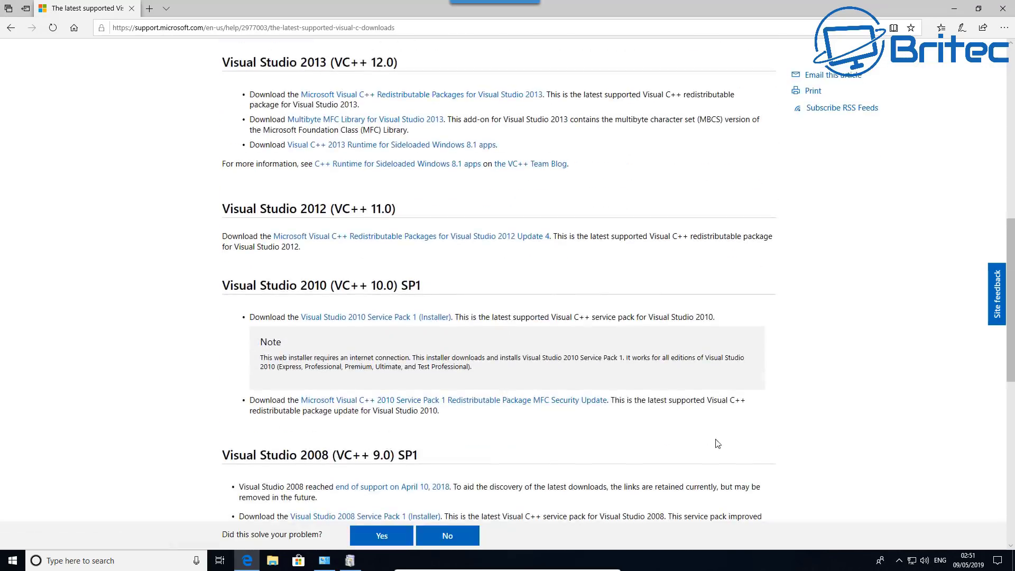
scroll(718, 443, "down", 3)
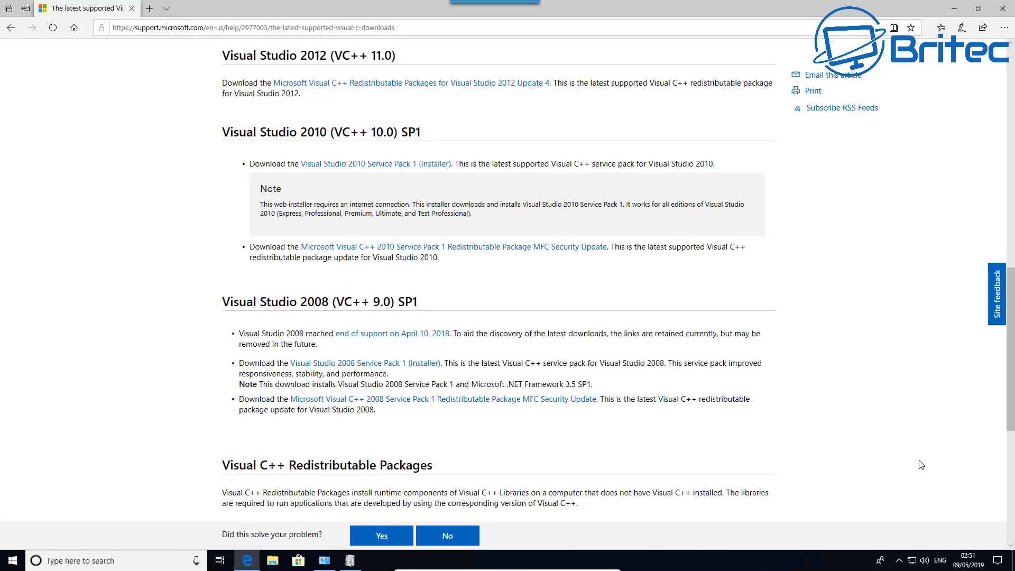
scroll(822, 451, "down", 3)
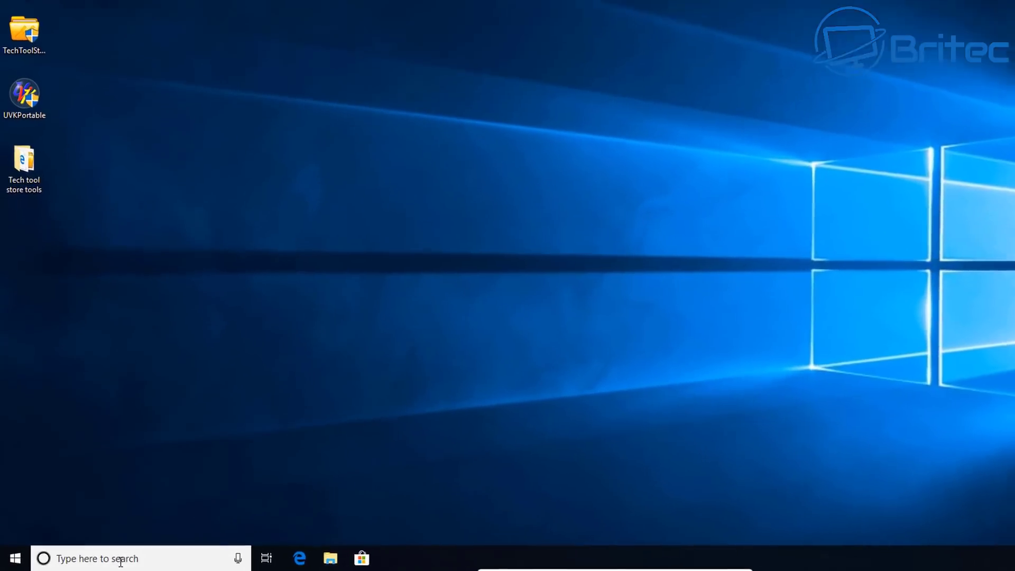
Step: Open Control Panel from search, switch View by to Large icons, and open Programs and Features
left_click(103, 560)
type("c")
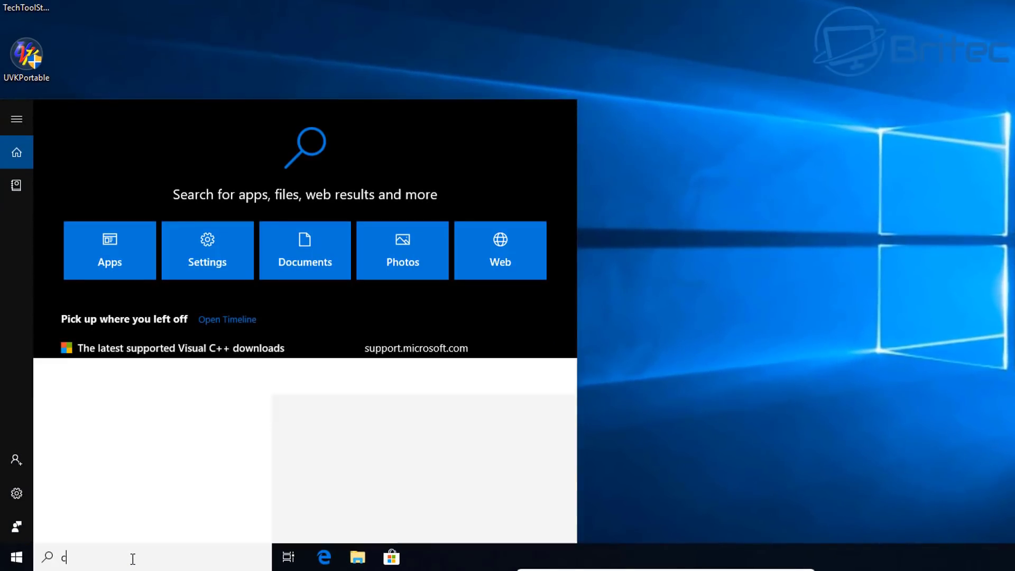
type("ontrol panel")
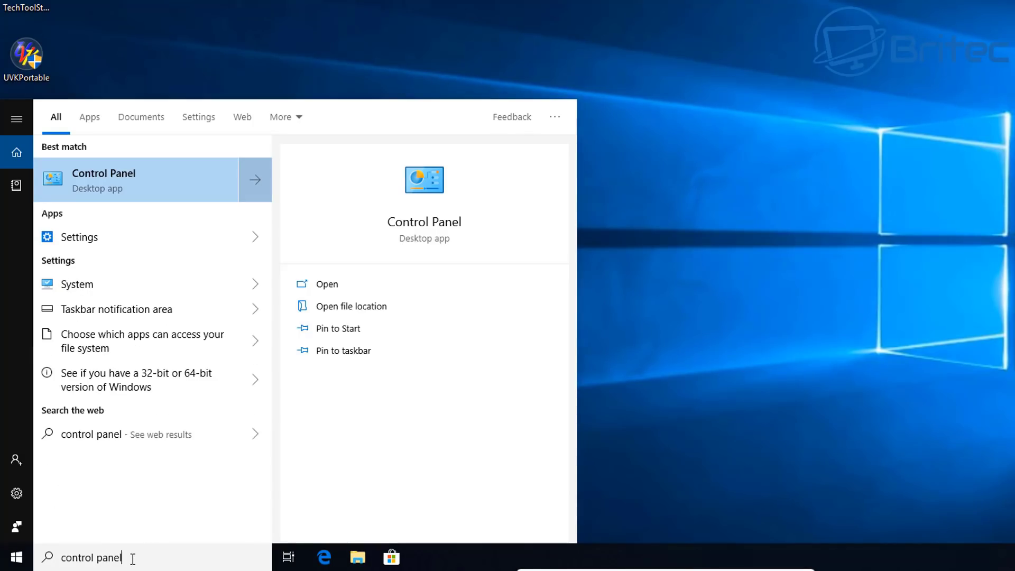
left_click(88, 169)
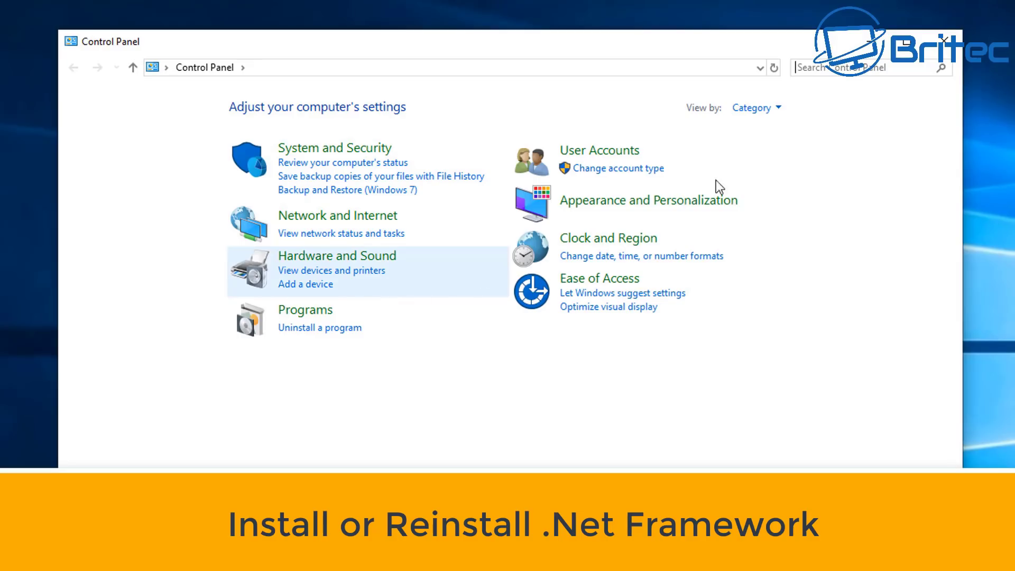
left_click(777, 107)
left_click(776, 153)
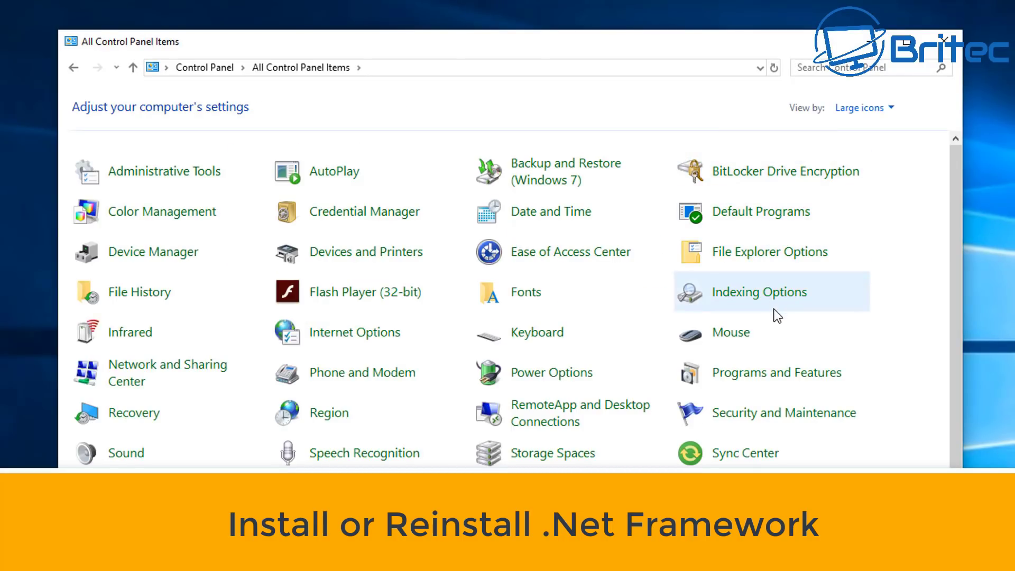
scroll(710, 325, "down", 1)
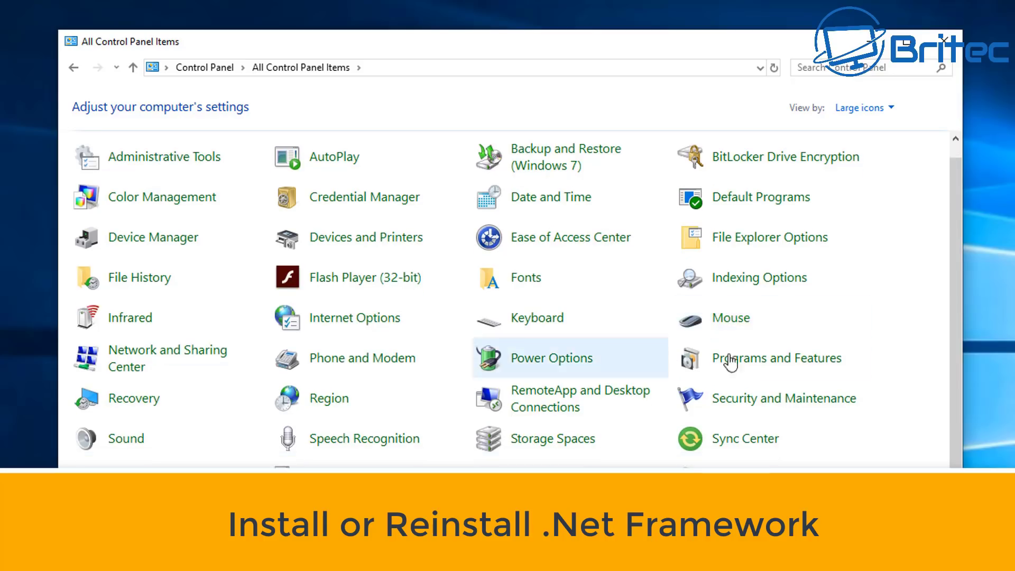
left_click(782, 363)
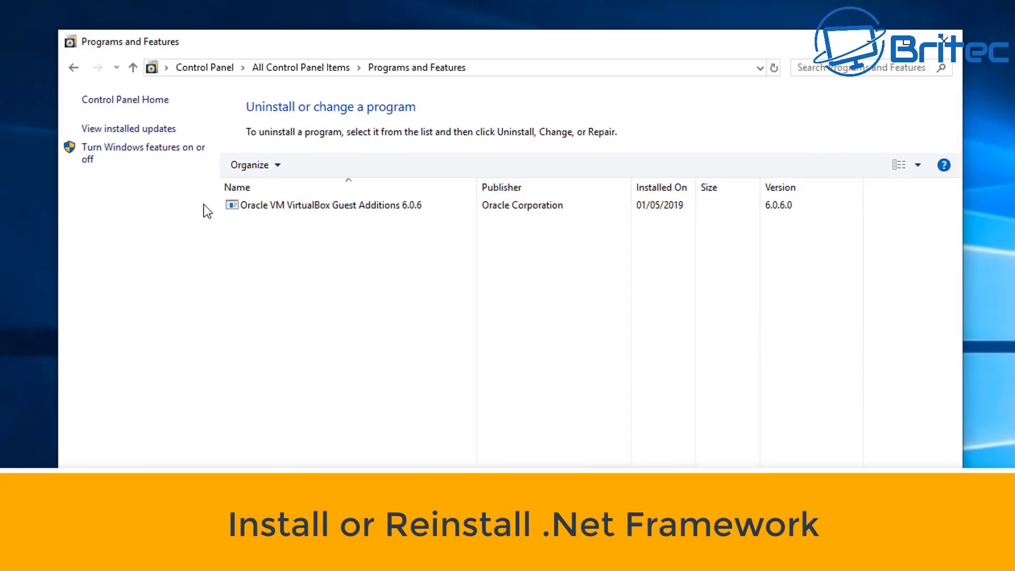
Step: Turn on .NET Framework 3.5 in Windows Features, letting Windows Update download the required files
left_click(146, 154)
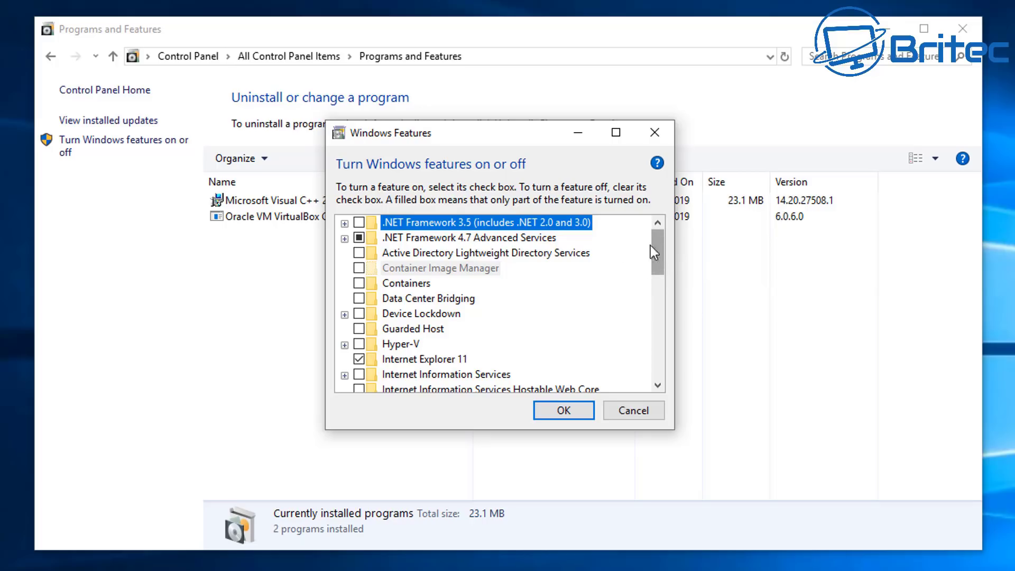
left_click(344, 223)
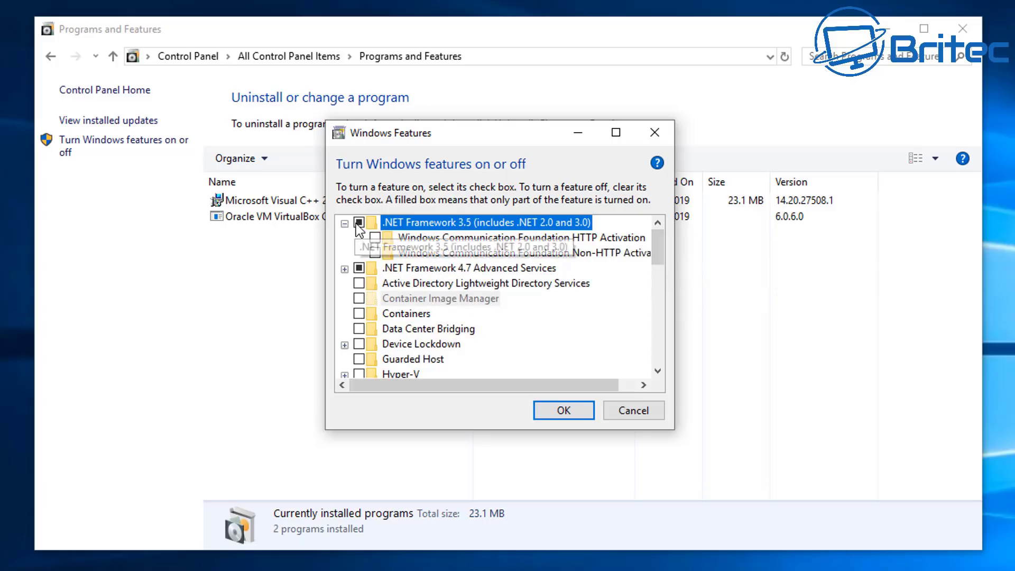
left_click(359, 222)
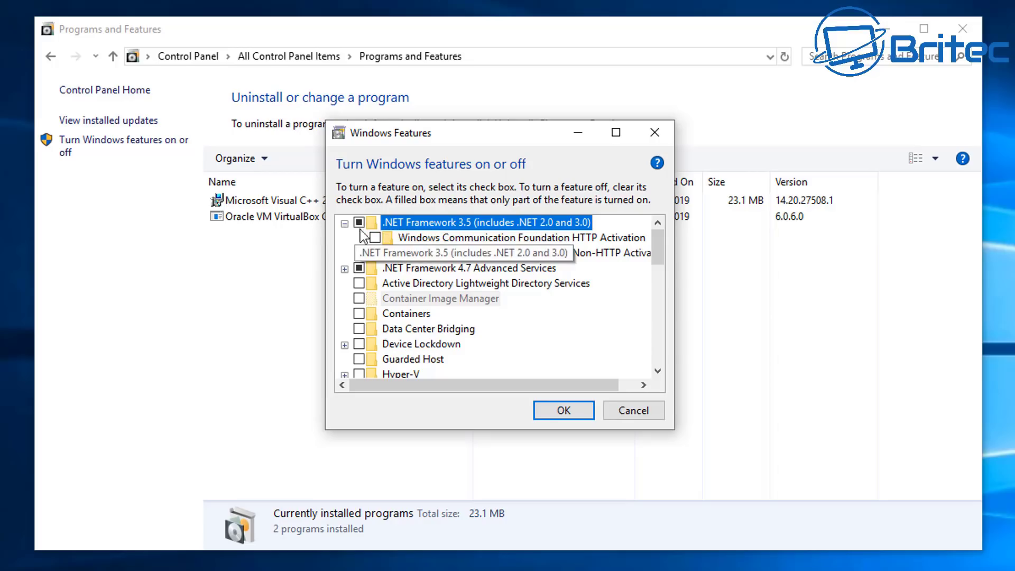
left_click(345, 269)
left_click(344, 269)
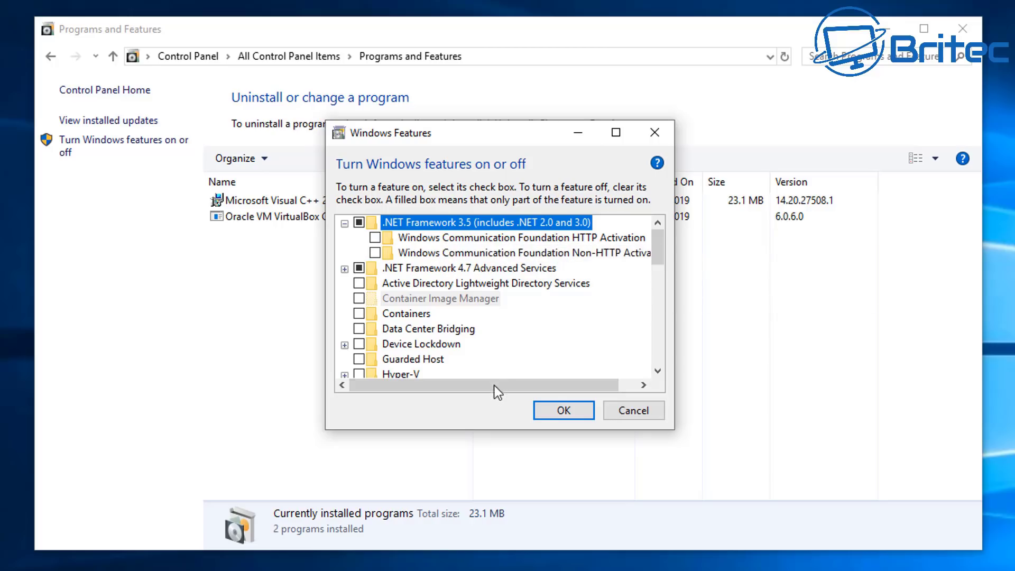
left_click(564, 410)
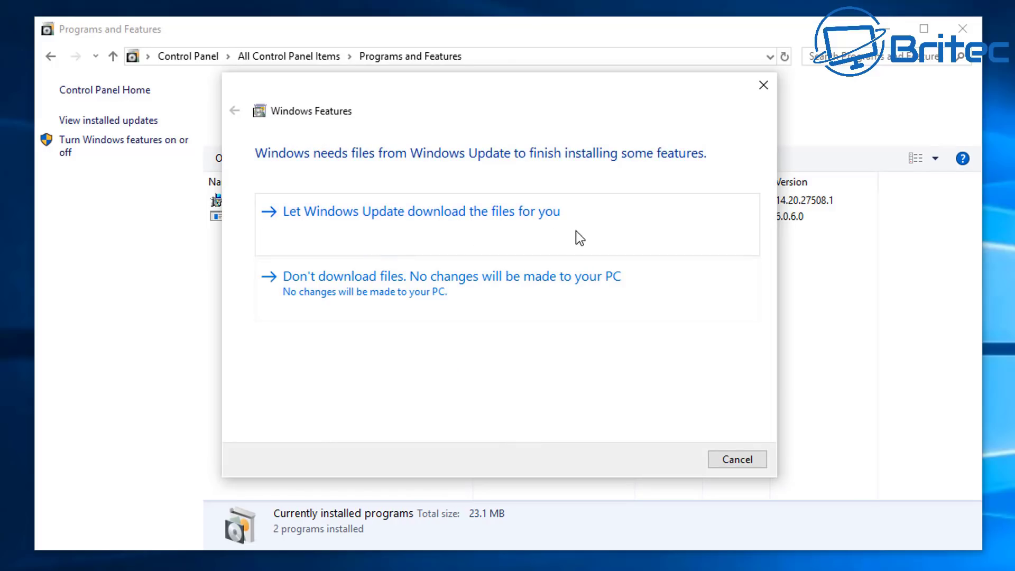
left_click(536, 216)
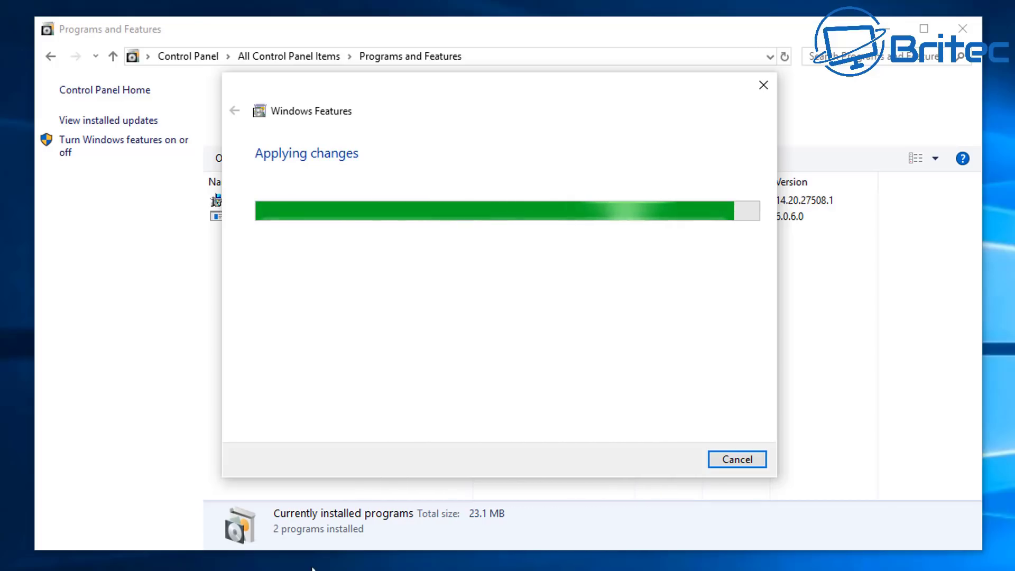
left_click(737, 459)
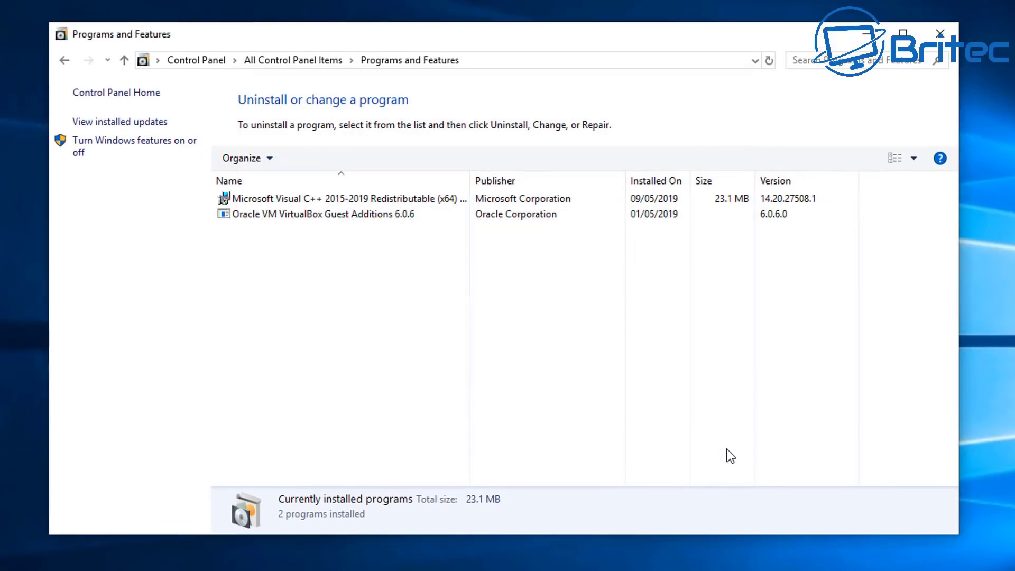
Step: Download MediaCreationTool1809.exe to the Desktop in Edge and run it
left_click(940, 33)
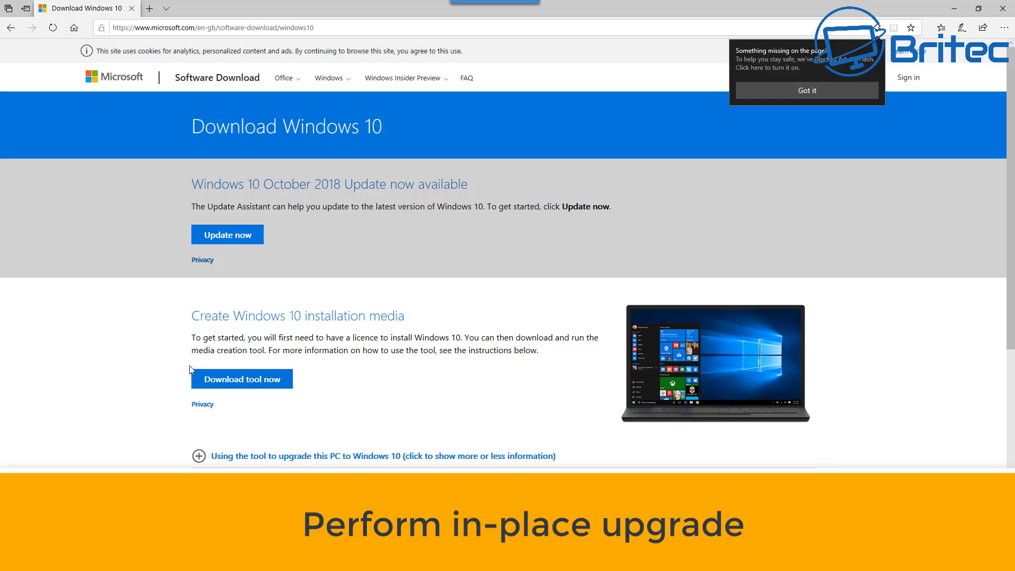
left_click(258, 382)
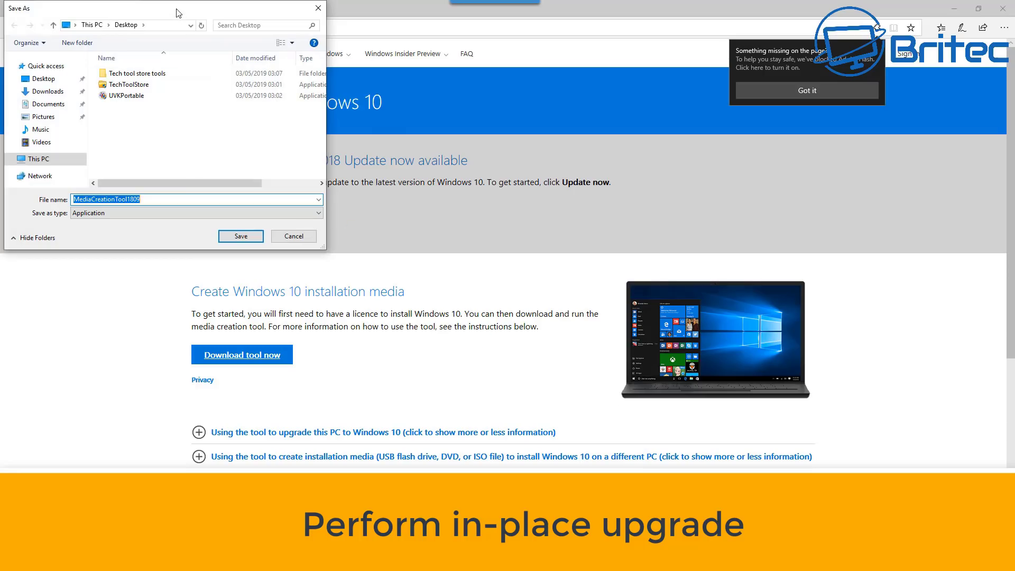
left_click_drag(176, 13, 508, 164)
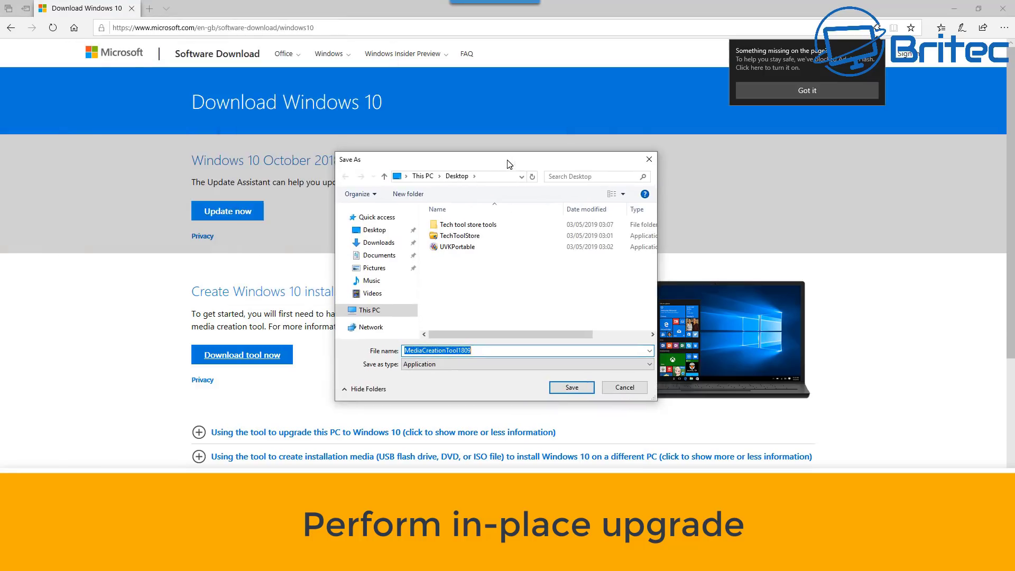
left_click(581, 389)
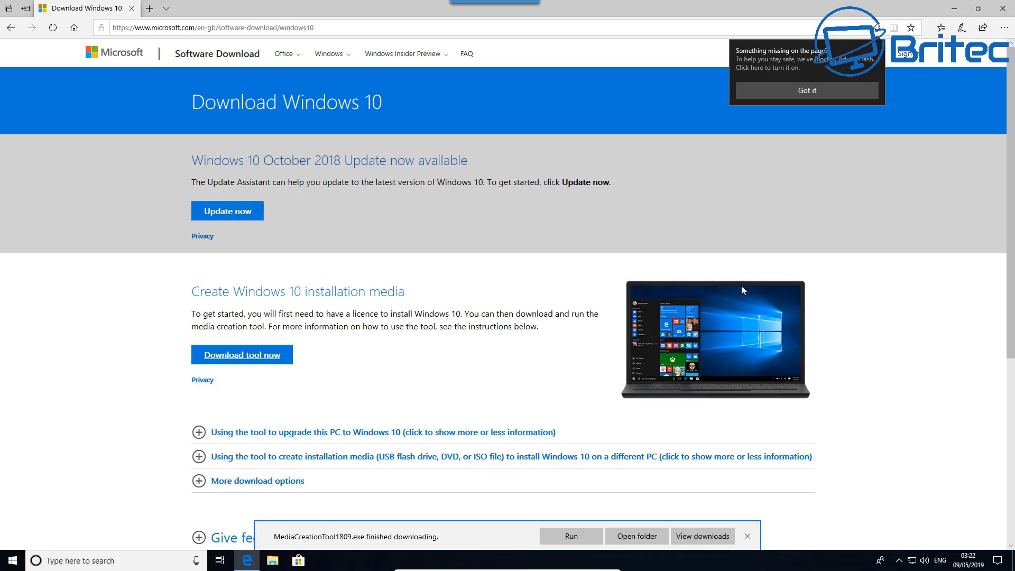
left_click(571, 536)
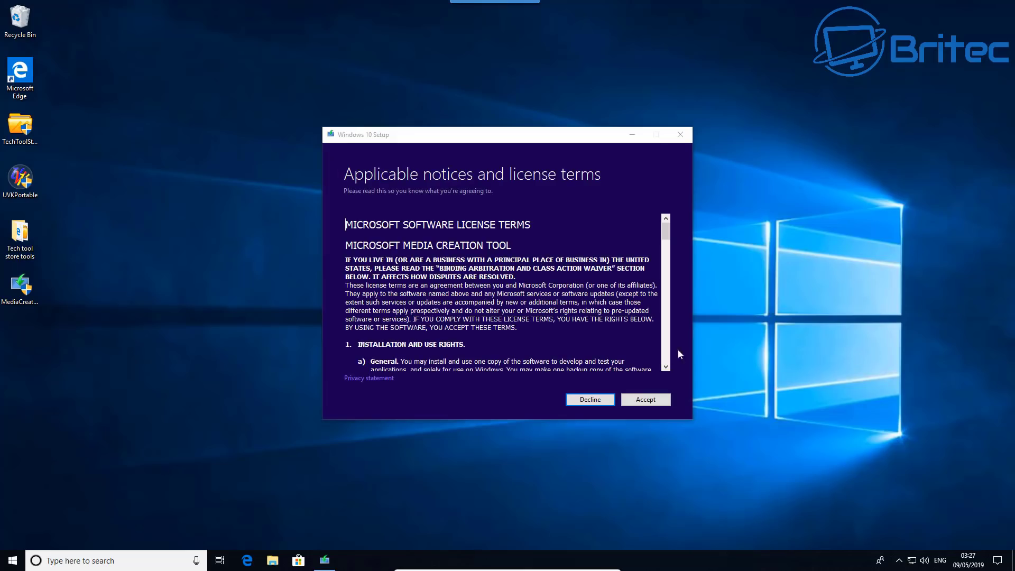
Step: Accept the license terms and create installation media for another PC with recommended options
left_click(650, 400)
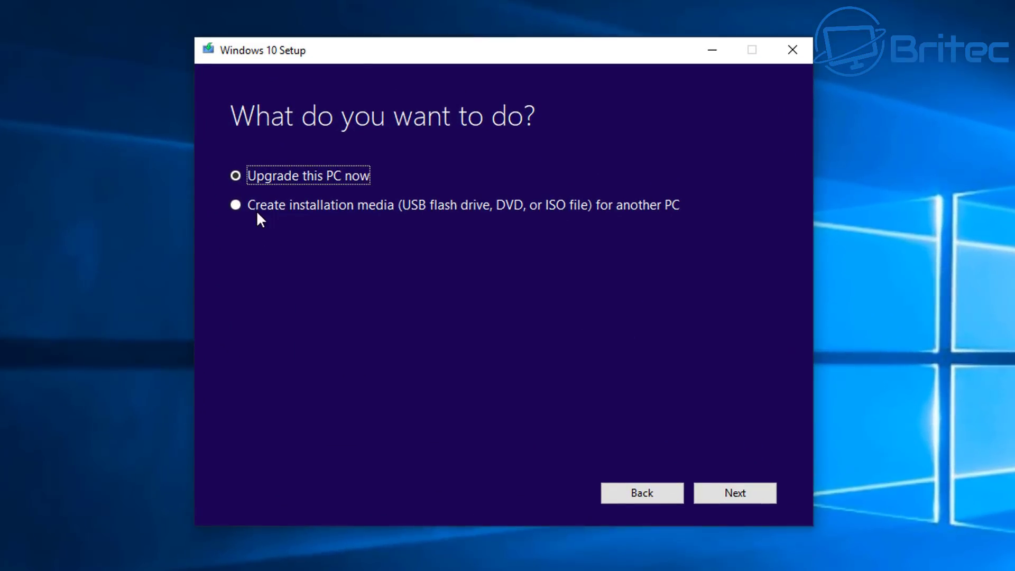
left_click(255, 203)
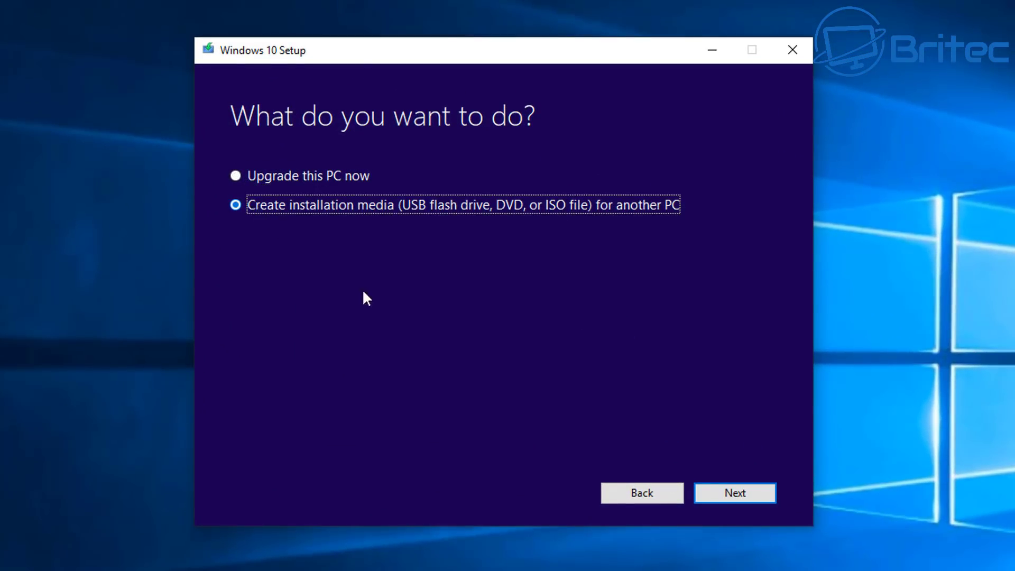
left_click(712, 499)
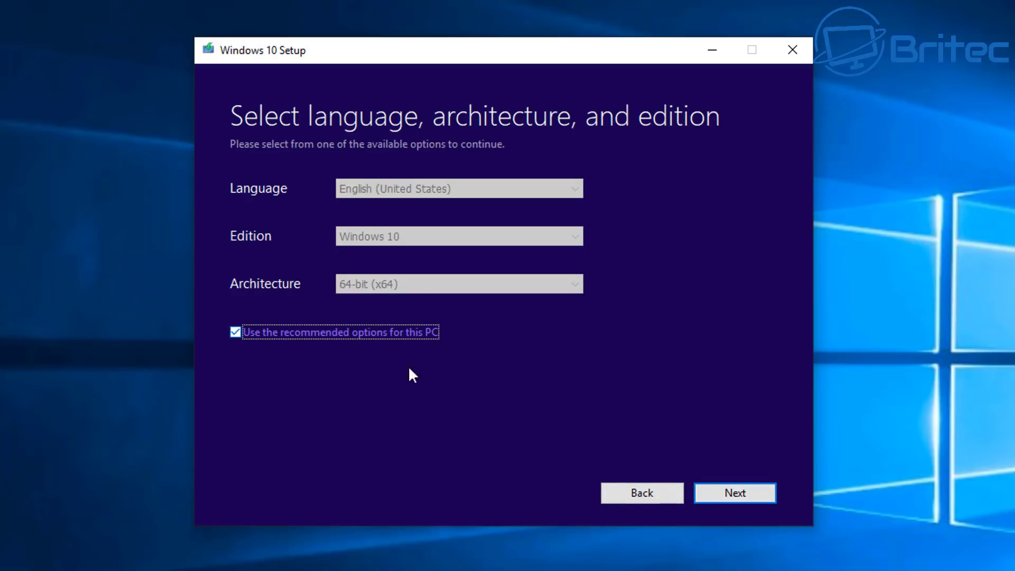
left_click(728, 494)
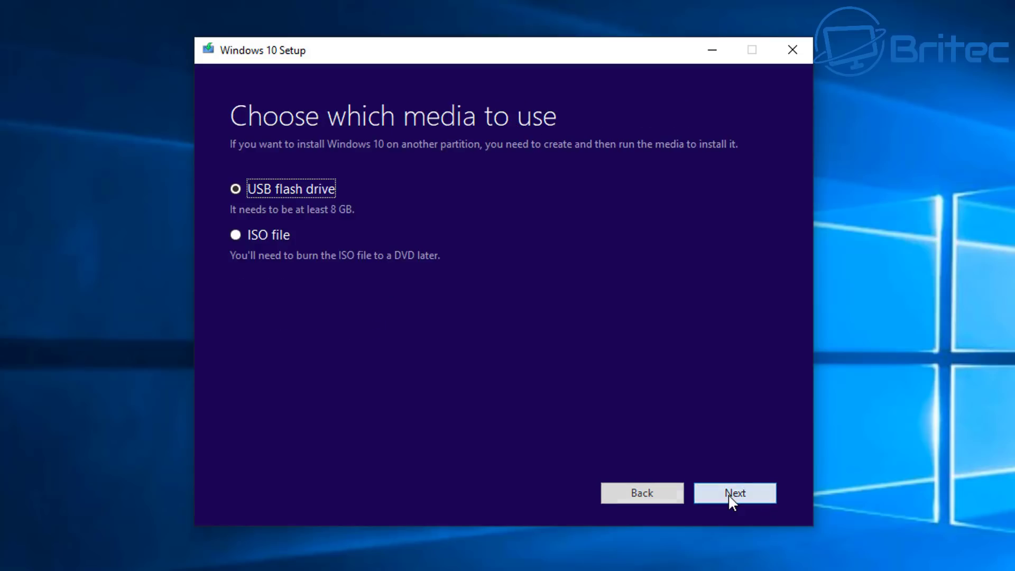
Step: Choose ISO file output and save it as Windows.iso on the Desktop
left_click(249, 235)
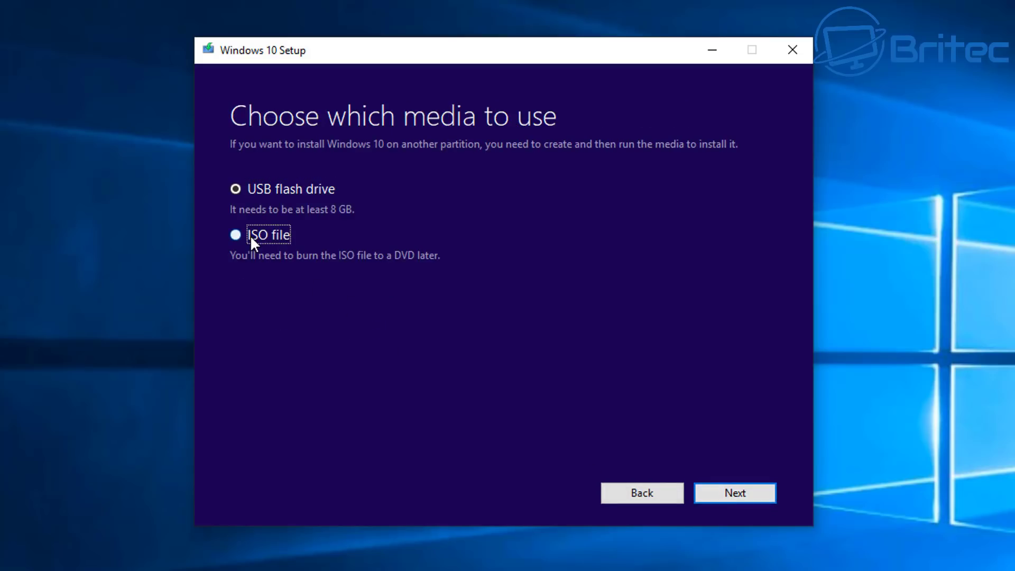
left_click(749, 495)
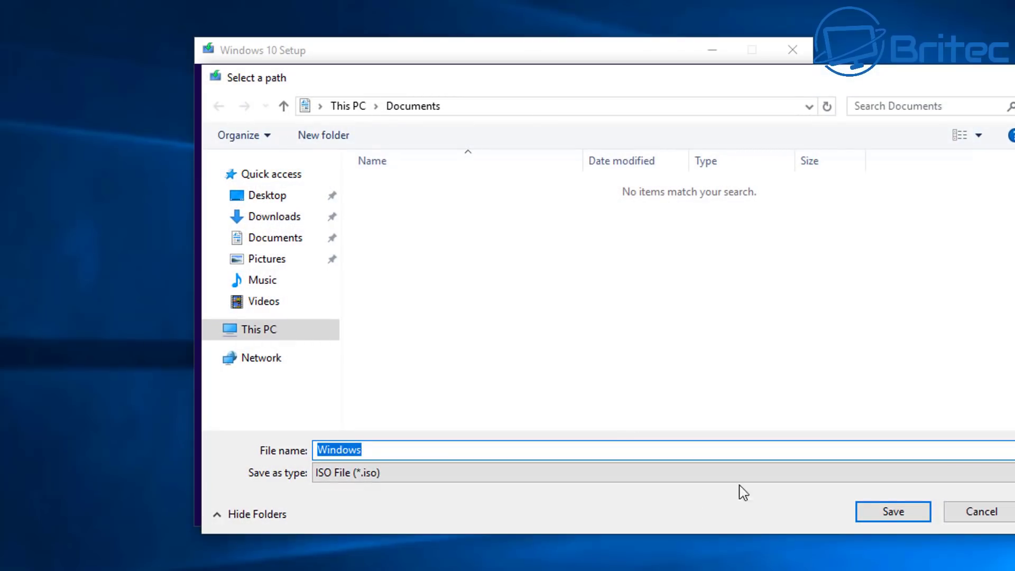
left_click_drag(788, 86, 675, 74)
left_click(158, 185)
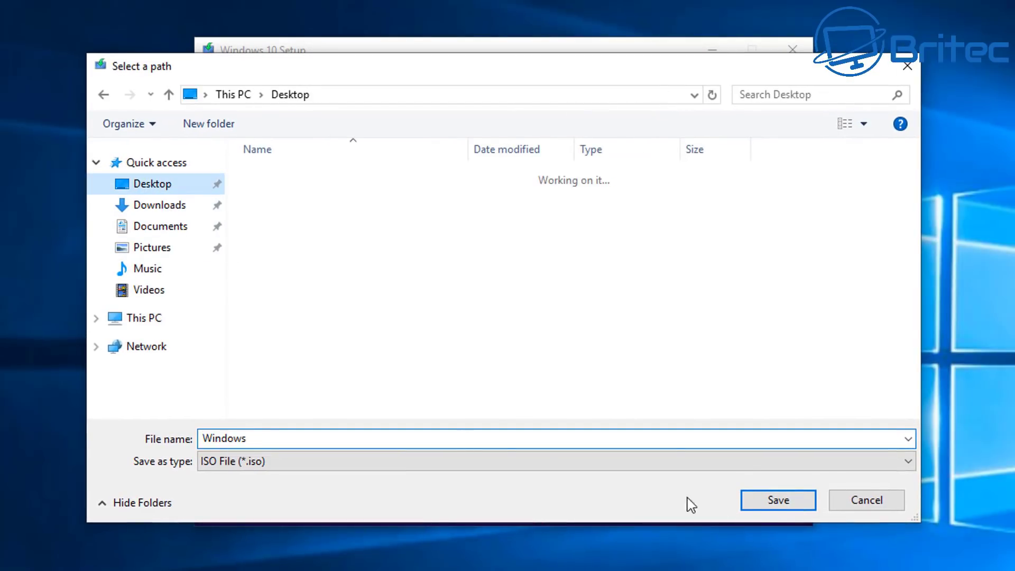
left_click(769, 507)
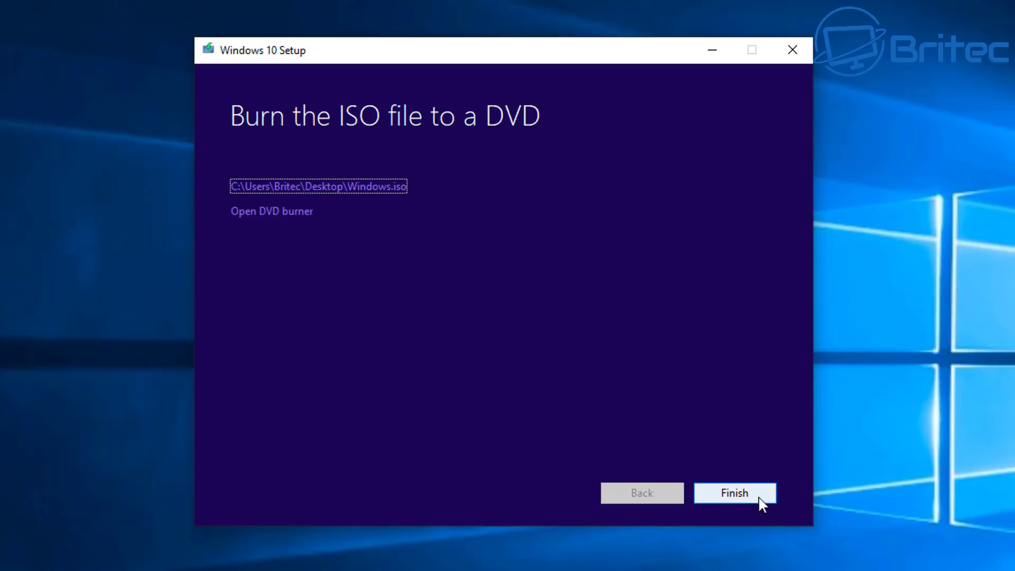
Step: Finish the media creation tool and mount Windows.iso from the desktop
left_click(745, 495)
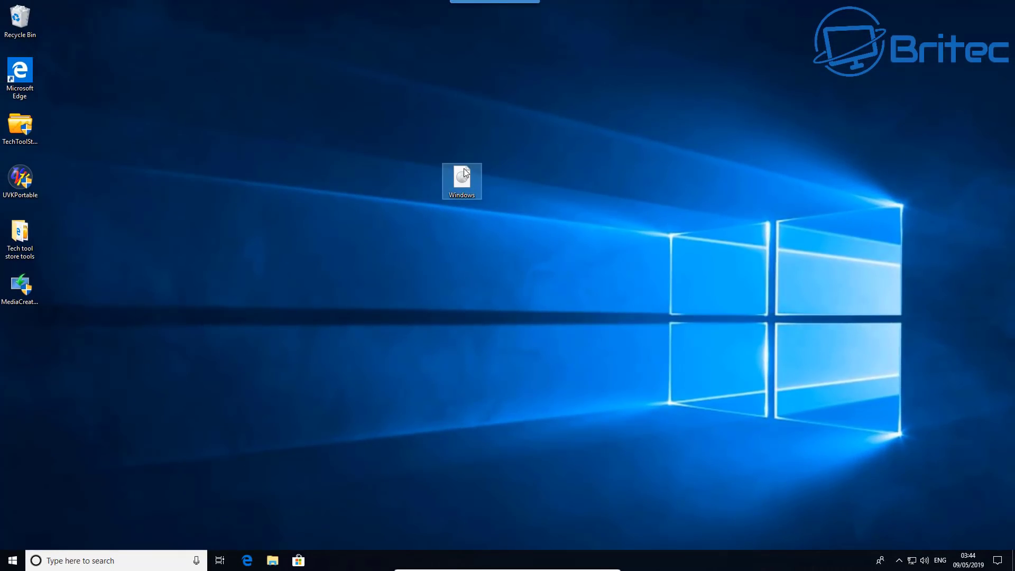
right_click(464, 168)
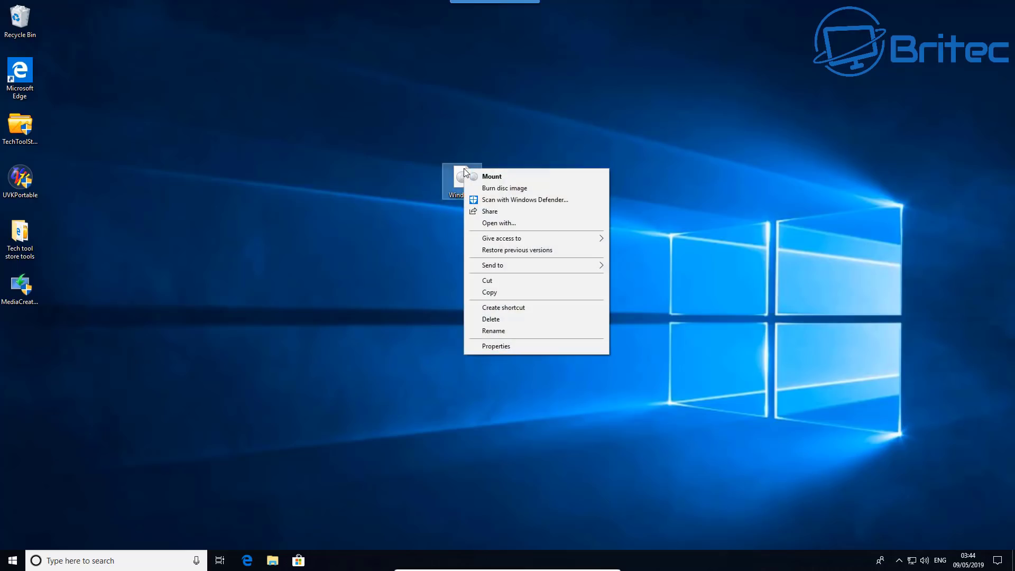
left_click(493, 178)
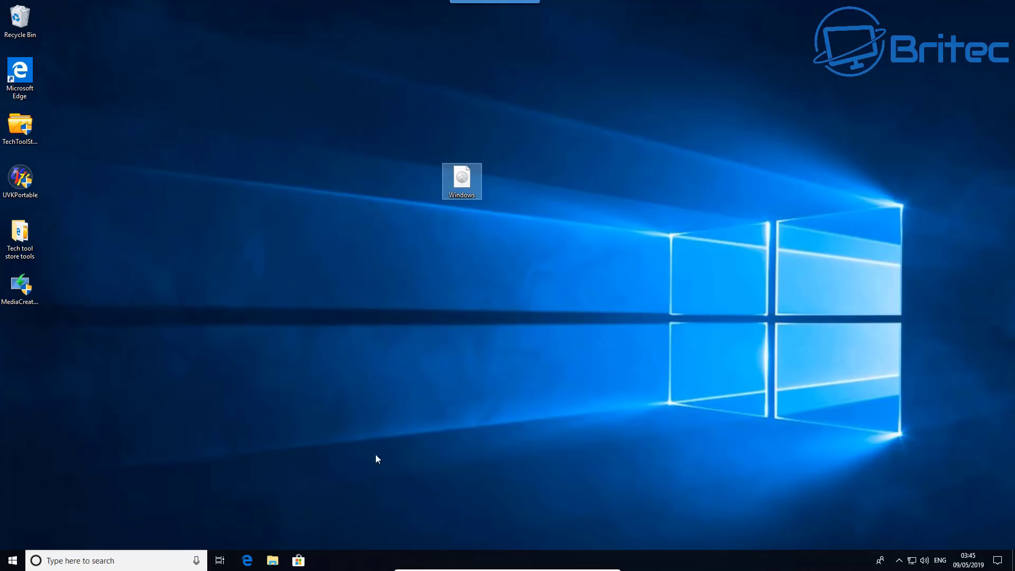
Step: Run setup from the mounted DVD Drive (E:) ESD-ISO and approve the permission prompt
left_click(273, 562)
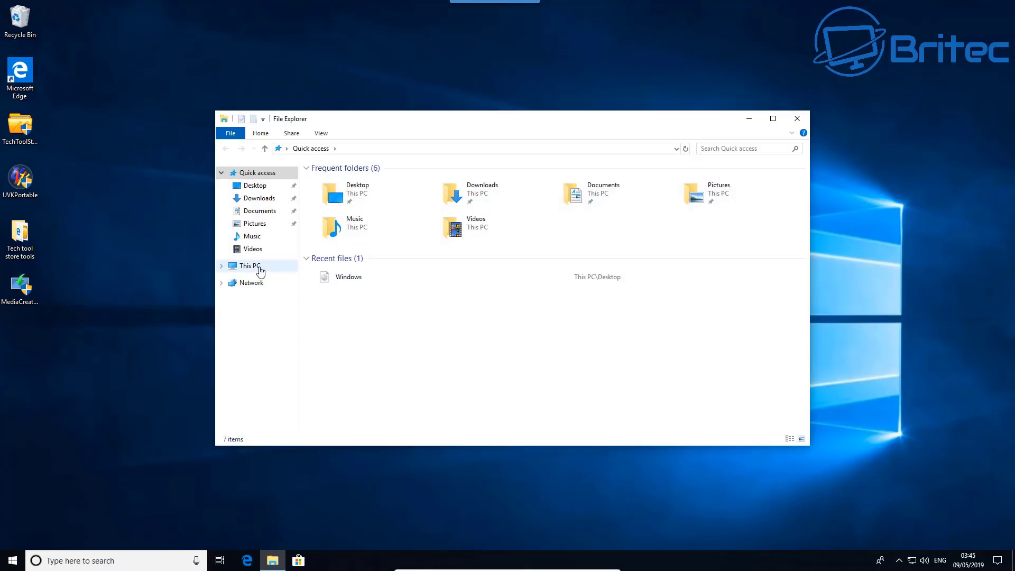
left_click(259, 268)
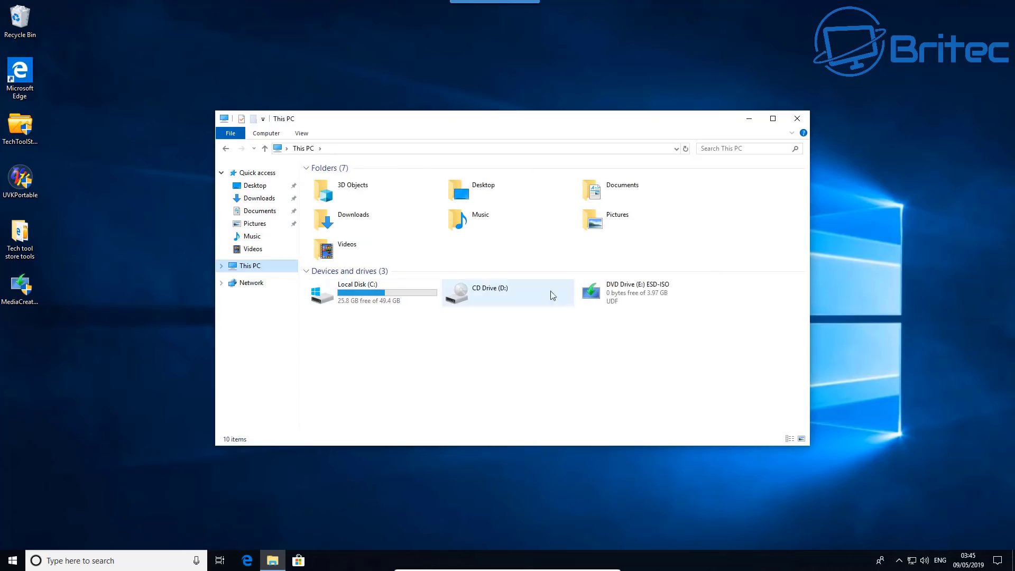
double_click(638, 293)
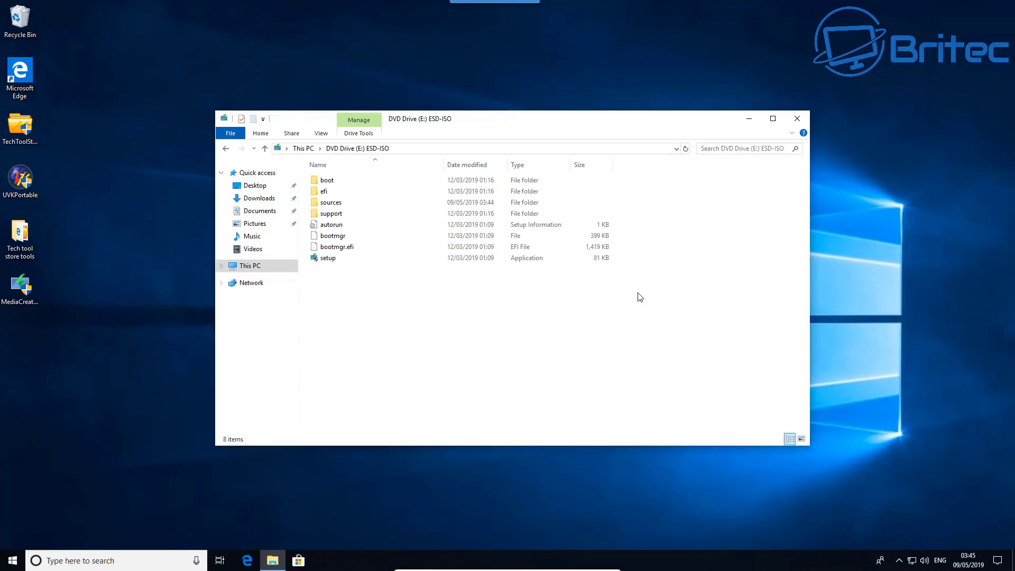
left_click(332, 260)
double_click(332, 258)
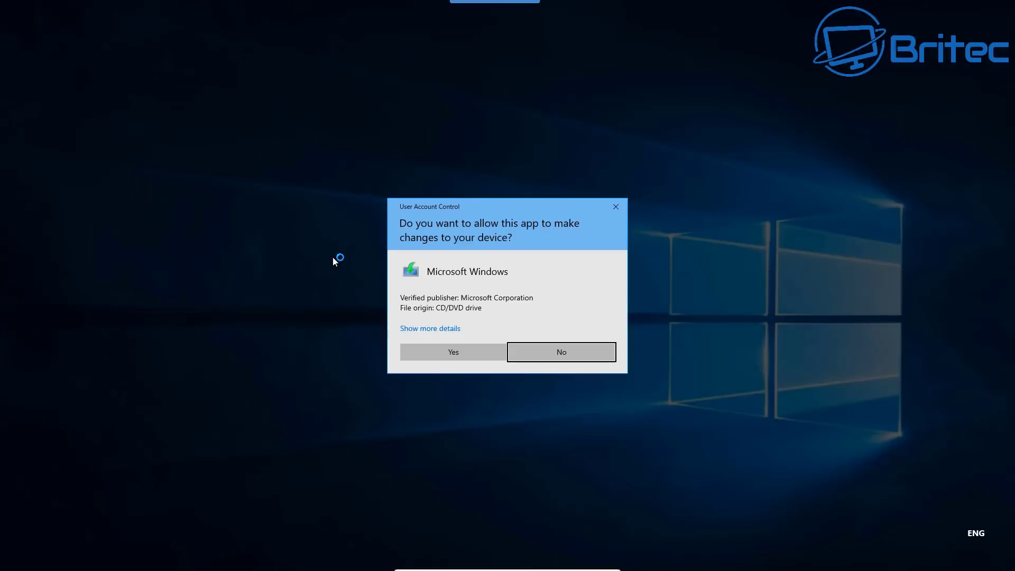
left_click(459, 353)
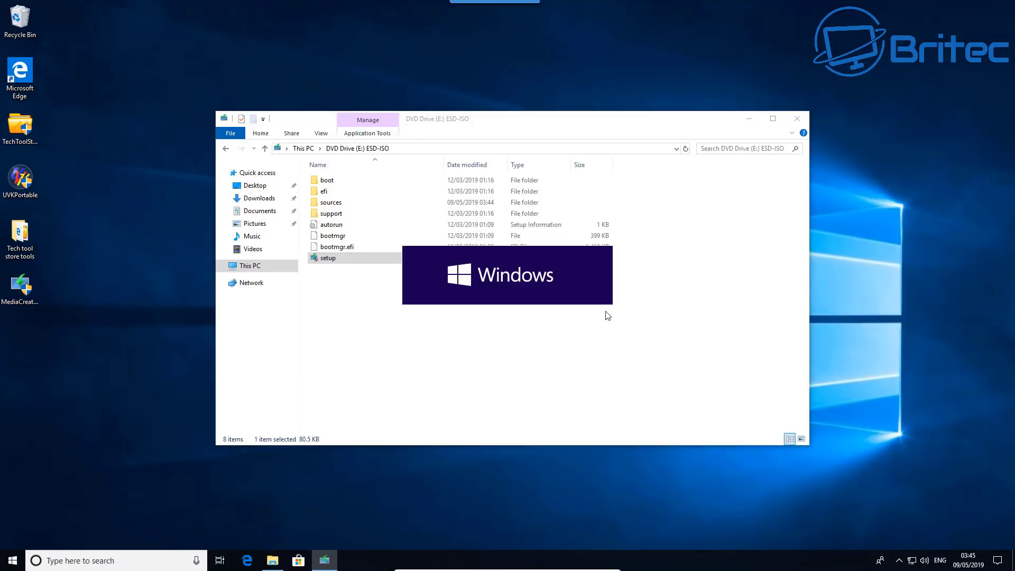
Step: Keep 'Download updates, drivers and optional features' selected and proceed in Windows 10 Setup
left_click(749, 120)
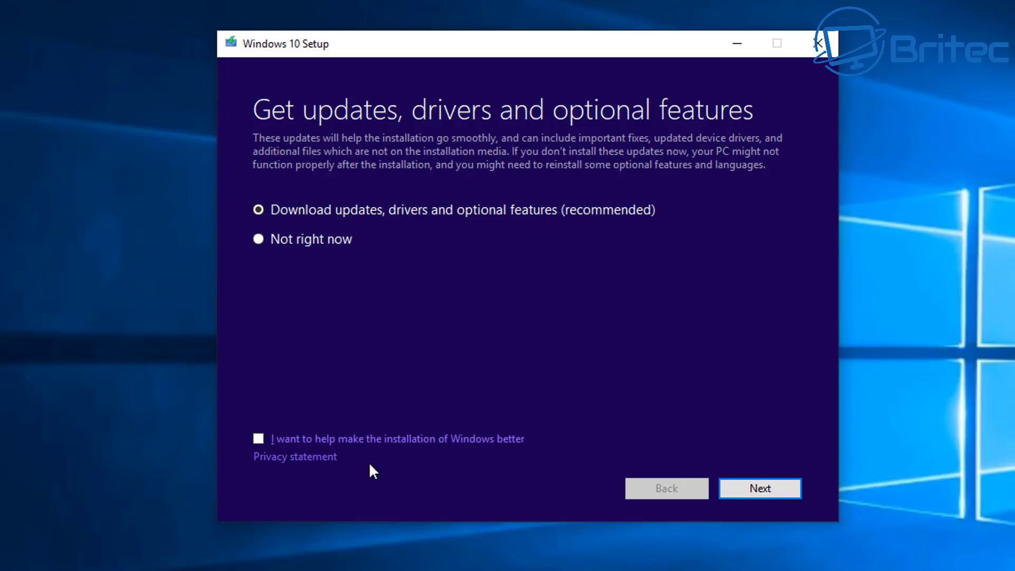
left_click(775, 495)
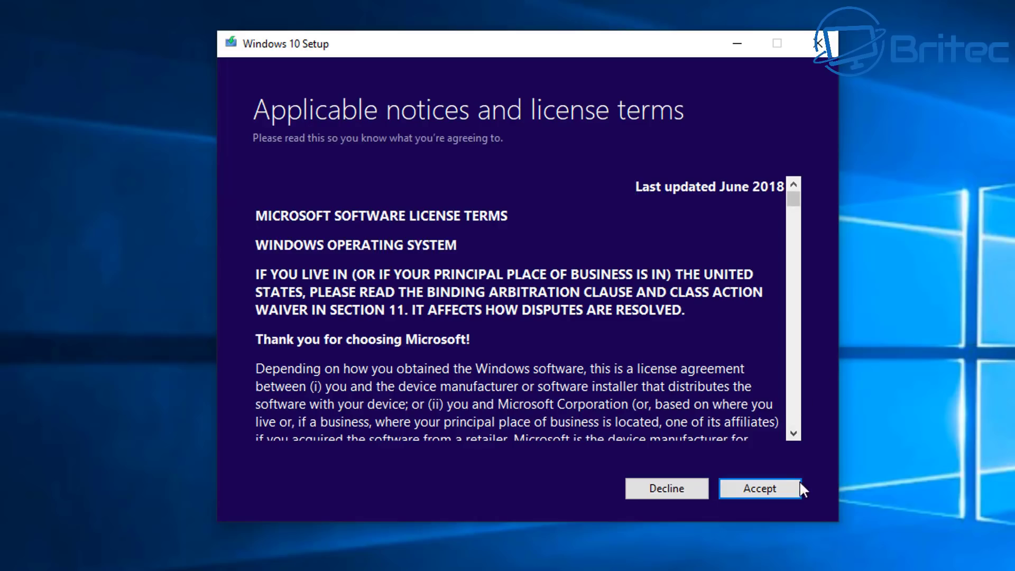
Step: Accept the license terms, keep personal files and apps, and install Windows 10 Pro
left_click(771, 491)
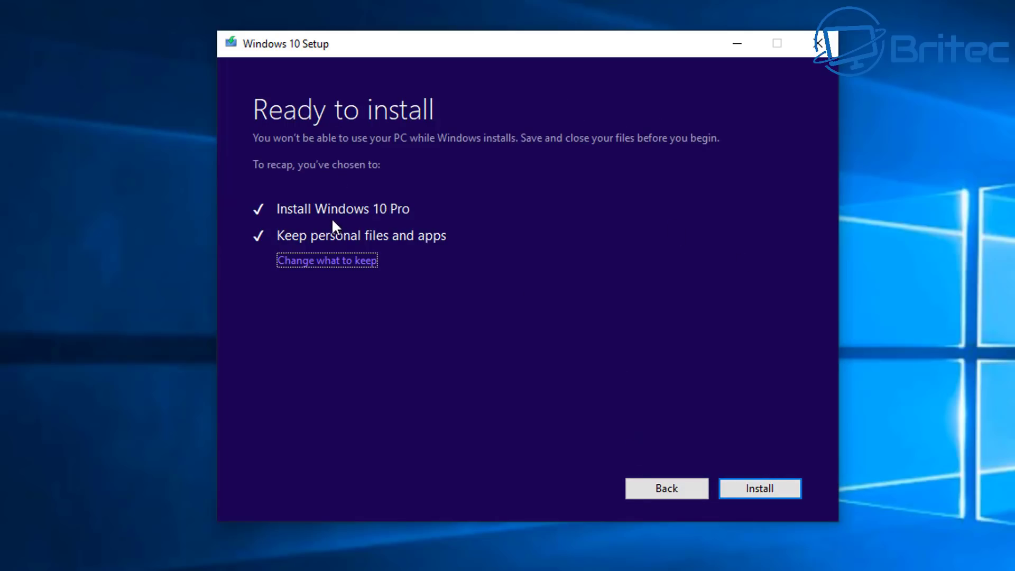
left_click(339, 262)
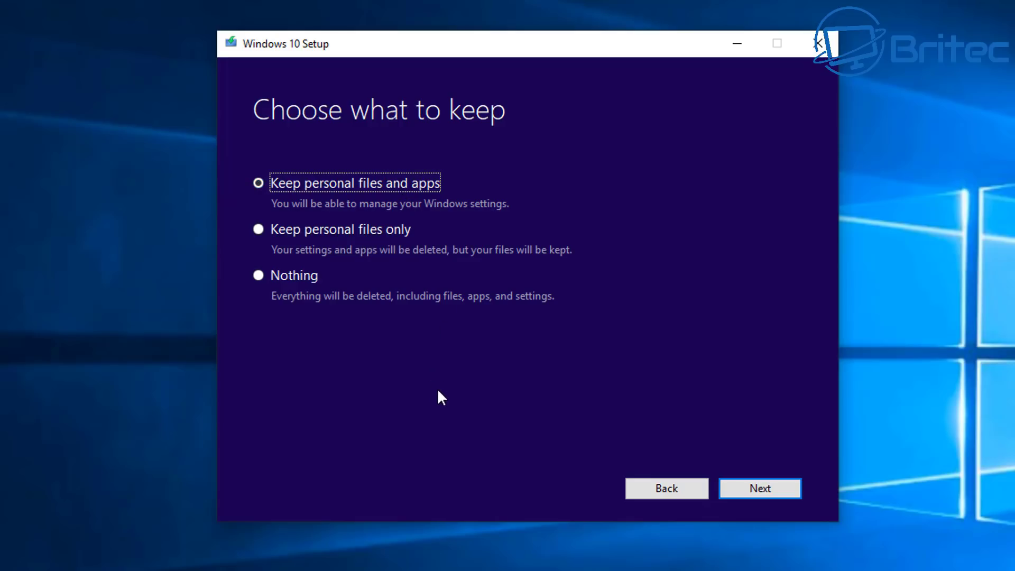
left_click(781, 490)
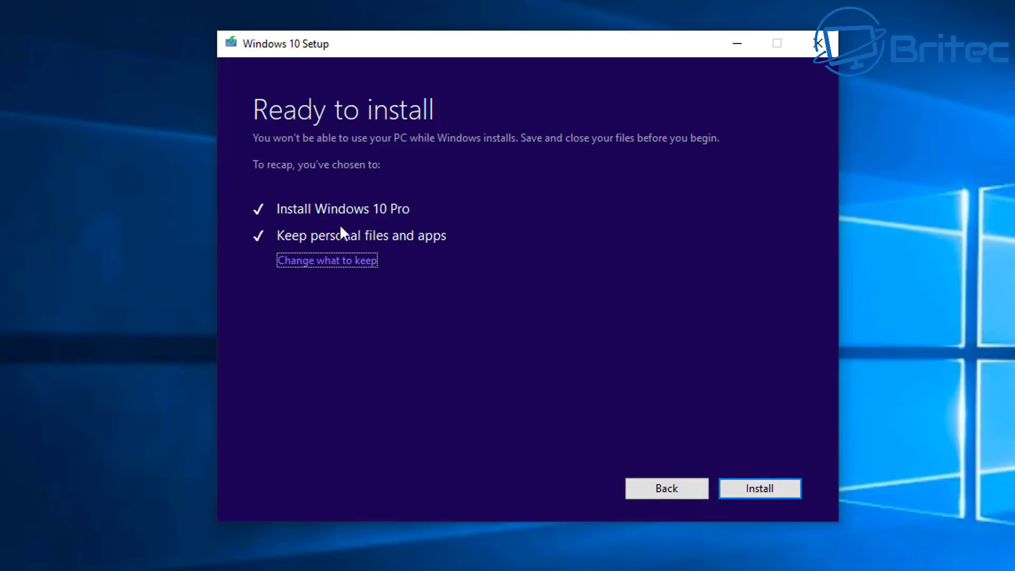
left_click(768, 490)
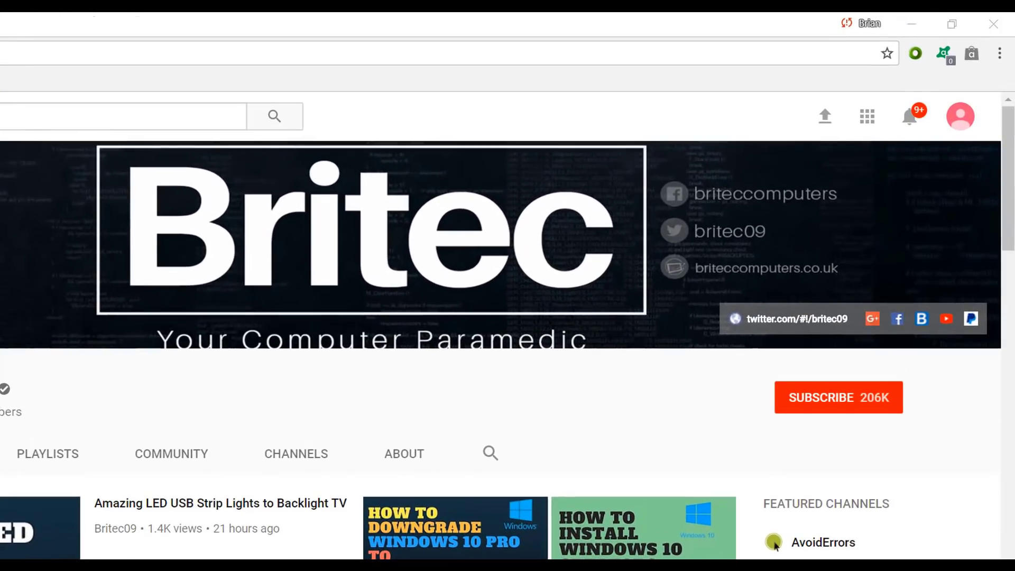
Step: Subscribe to the Britec channel from its YouTube channel page
left_click(851, 410)
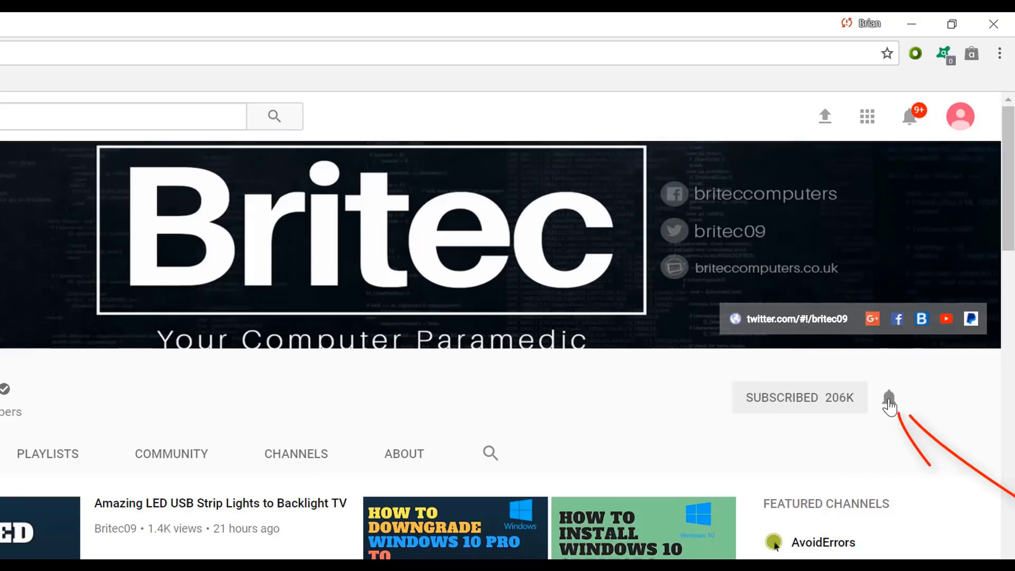